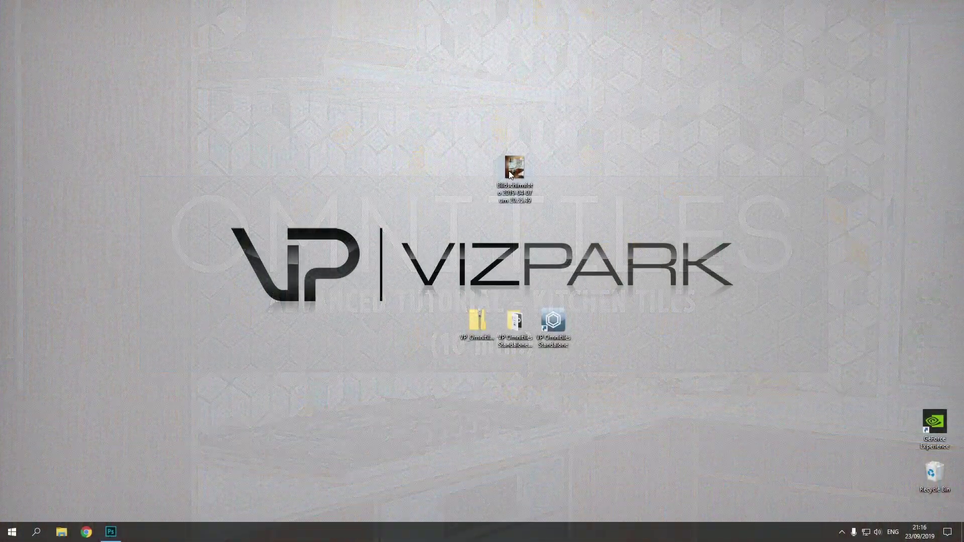
# Open the kitchen reference photo in Windows Photos and zoom into the tiled wall.
pyautogui.doubleClick(513, 170)
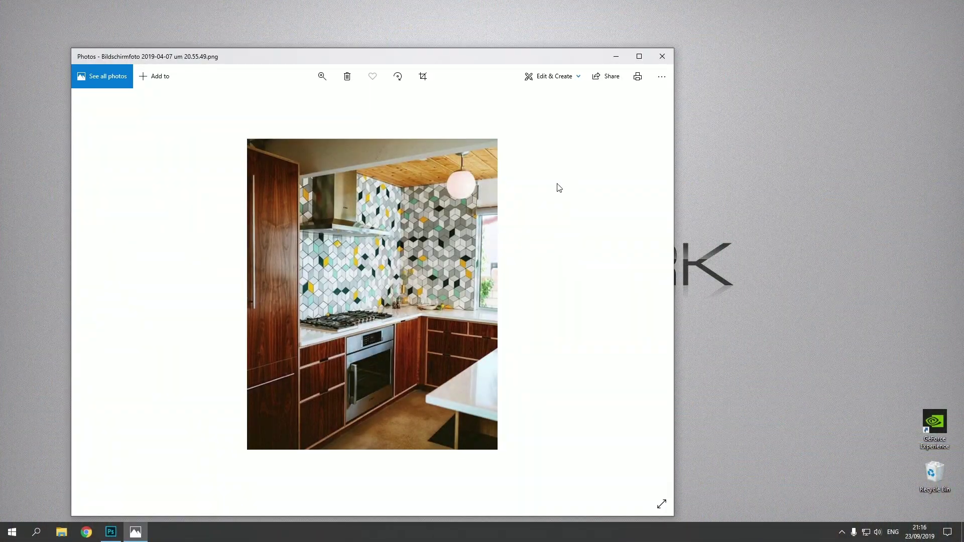
pyautogui.moveTo(518, 60); pyautogui.dragTo(602, 48)
pyautogui.click(420, 62)
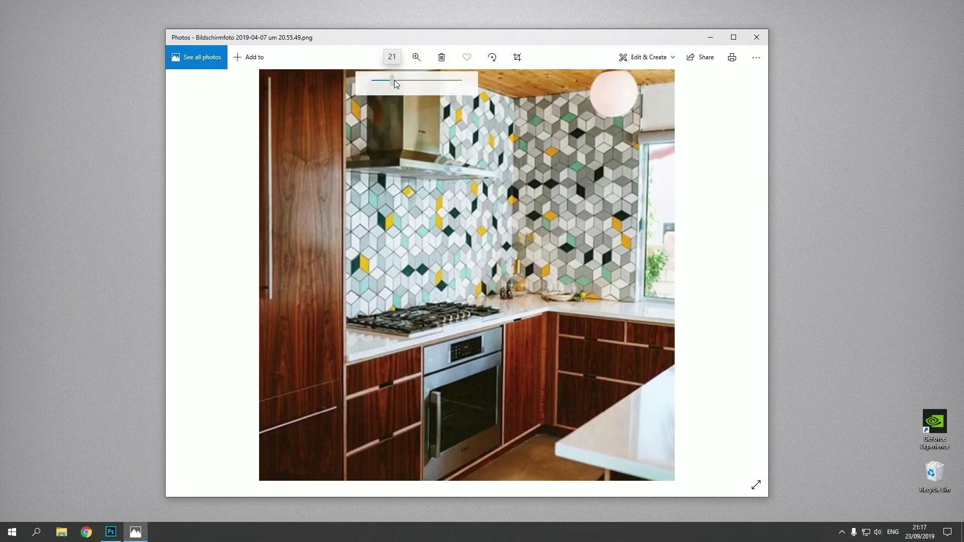
pyautogui.moveTo(393, 80); pyautogui.dragTo(404, 89)
pyautogui.moveTo(502, 189); pyautogui.dragTo(484, 246)
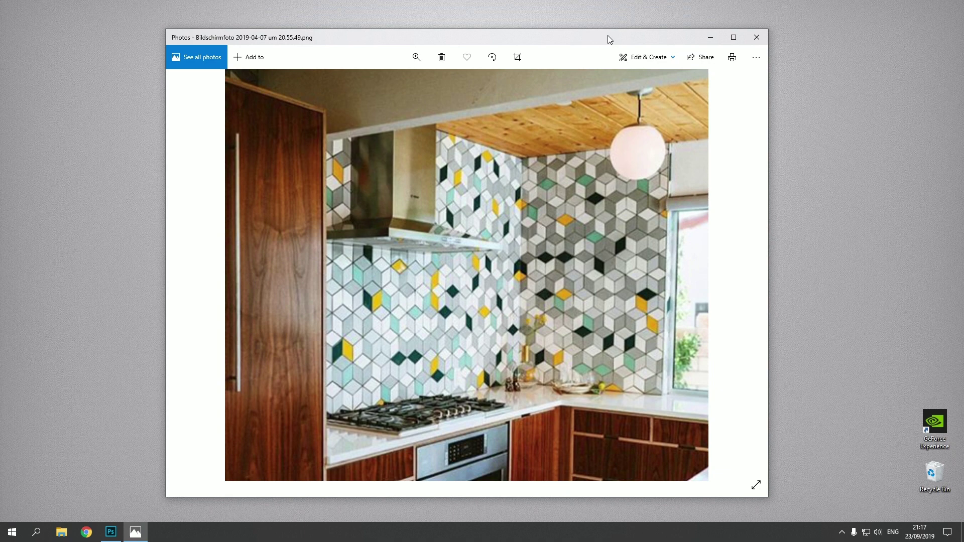
# Move the photo window to the left edge and launch VP Omnitiles Standalone.
pyautogui.moveTo(612, 42); pyautogui.dragTo(447, 39)
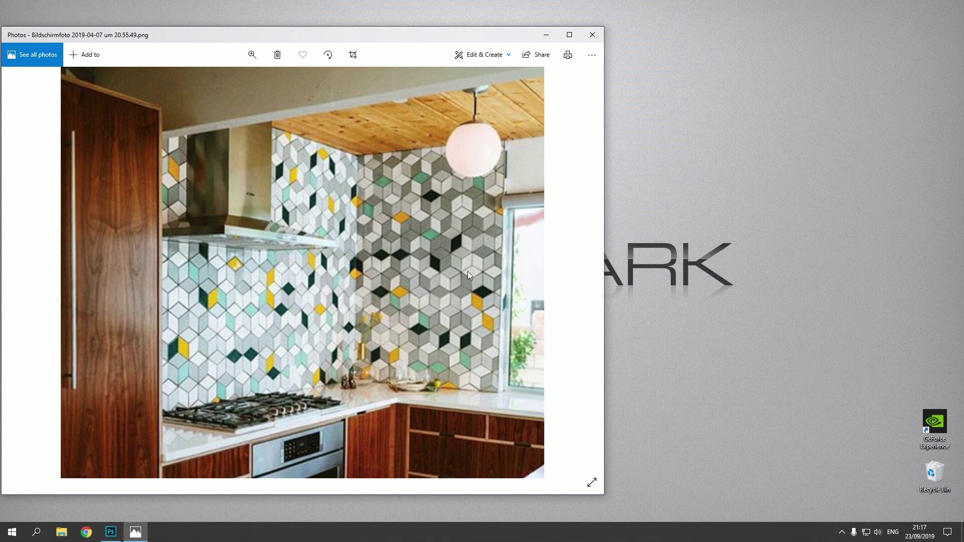
pyautogui.moveTo(490, 42); pyautogui.dragTo(424, 42)
pyautogui.doubleClick(555, 326)
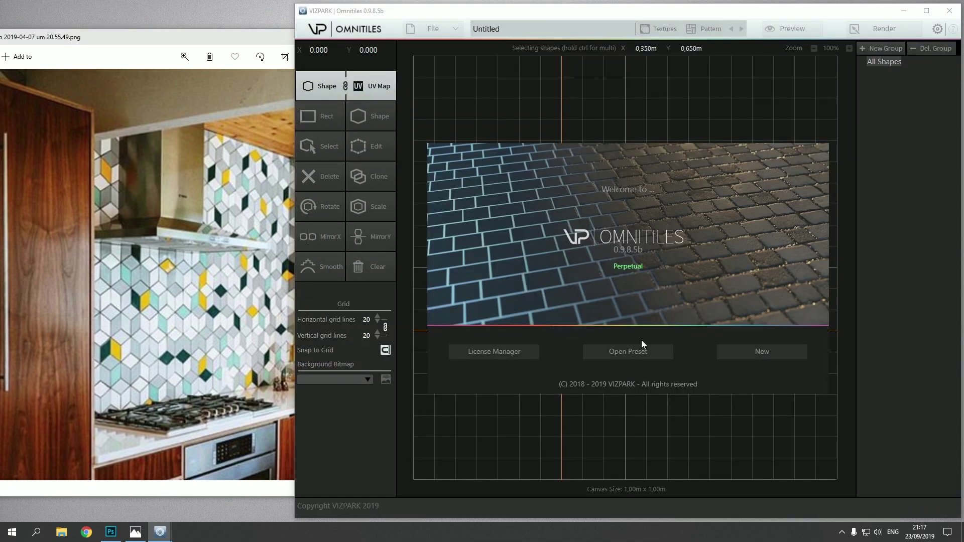
# Start a new pattern from the Illusion I.vumd preset, giving 12 shapes on a 0,50m canvas.
pyautogui.click(756, 352)
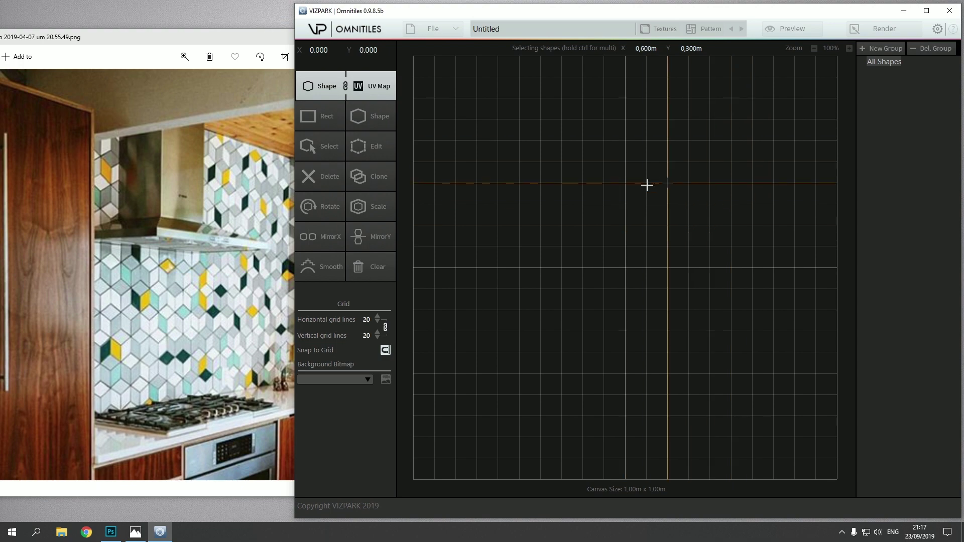
pyautogui.click(706, 32)
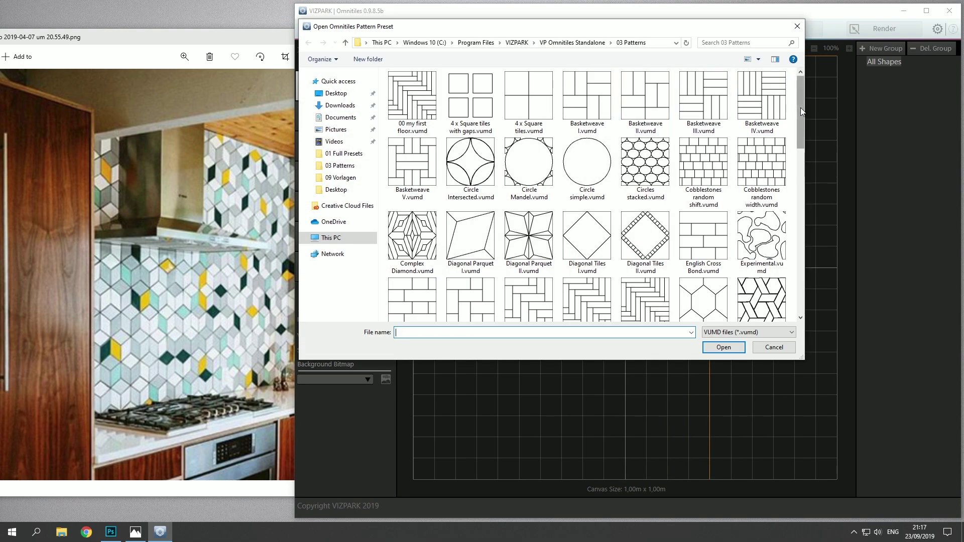
pyautogui.moveTo(800, 107); pyautogui.dragTo(803, 147)
pyautogui.doubleClick(474, 223)
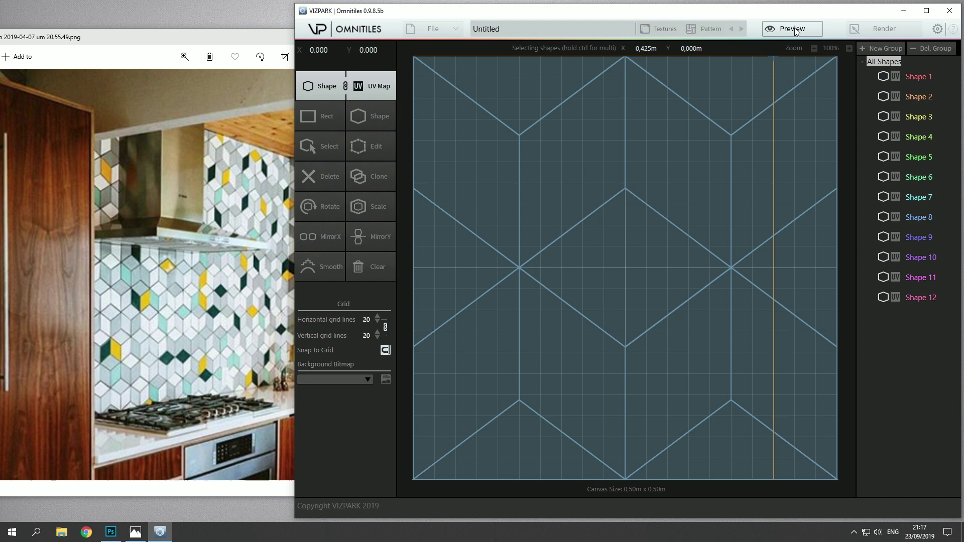
# Preview the Illusion I pattern, check its edge channel, then switch back to diffuse.
pyautogui.click(786, 29)
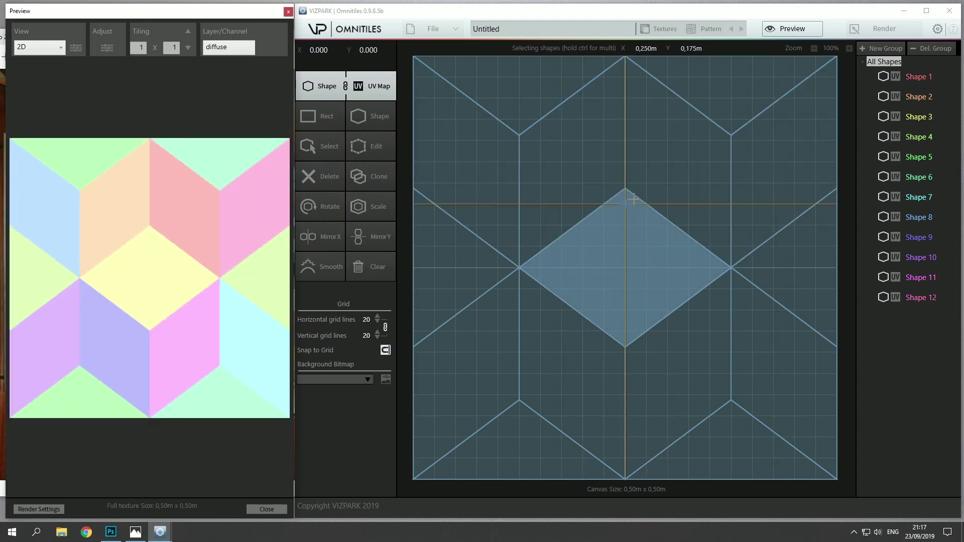
pyautogui.click(234, 47)
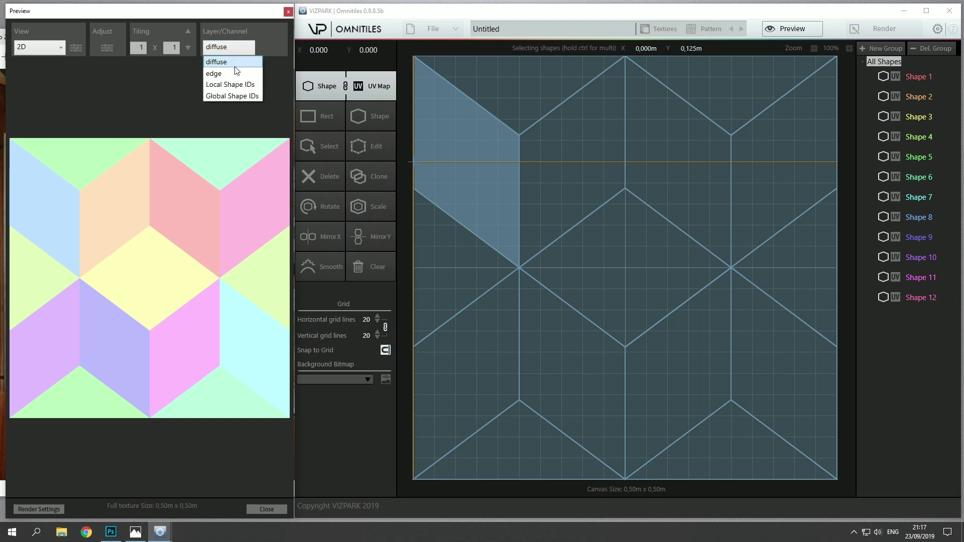
pyautogui.click(234, 73)
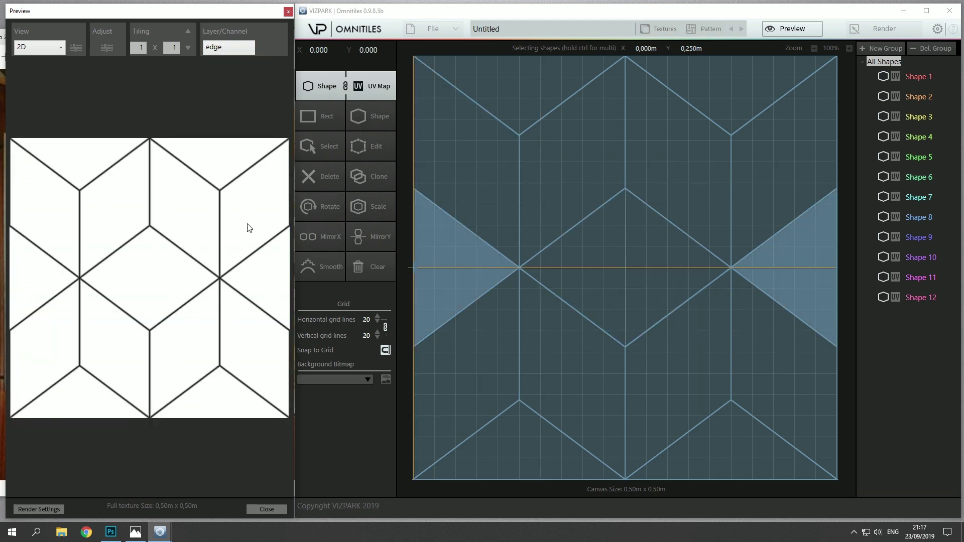
pyautogui.click(230, 49)
pyautogui.click(231, 60)
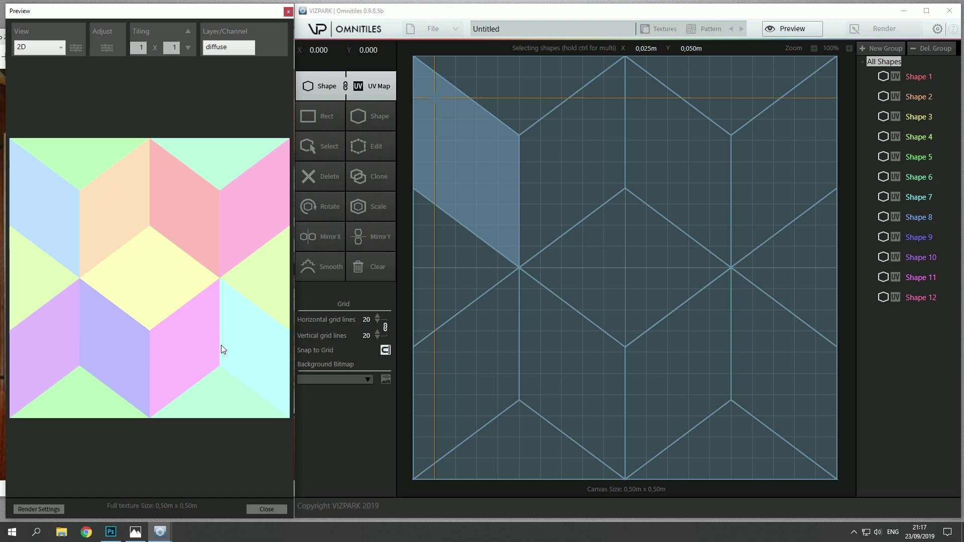
# Add the RAL 1023 Traffic Yellow bitmap from RAL Yellow tones to the diffuse channel.
pyautogui.click(3, 168)
pyautogui.click(655, 28)
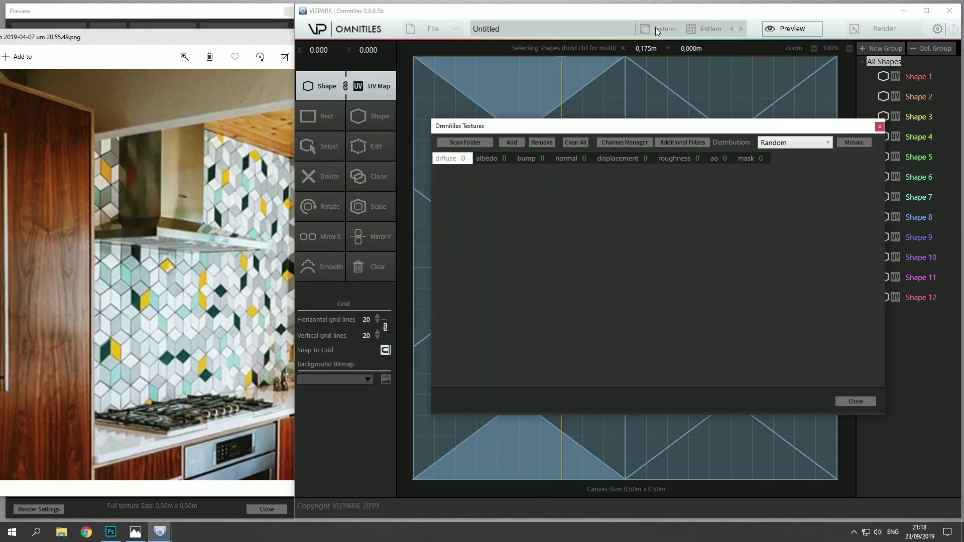
pyautogui.moveTo(655, 132); pyautogui.dragTo(644, 125)
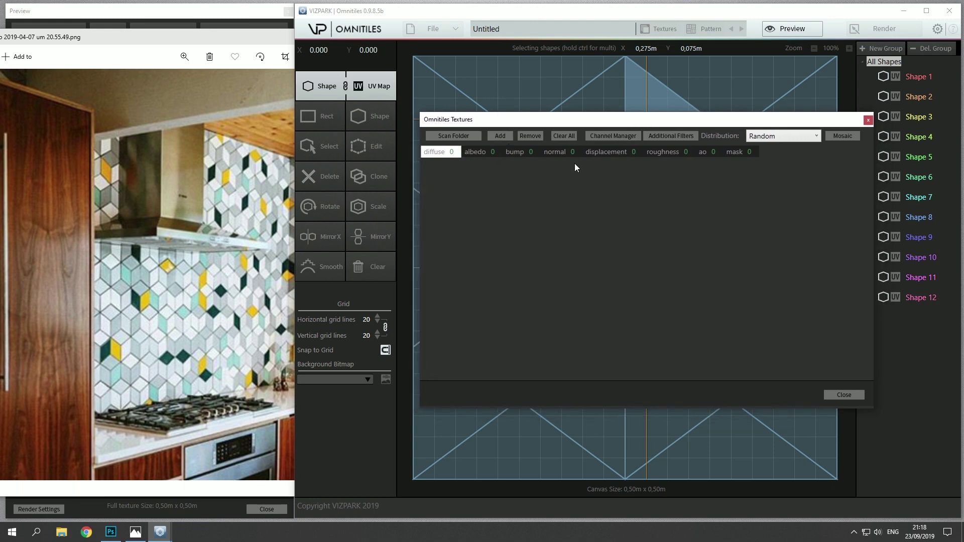
pyautogui.click(501, 136)
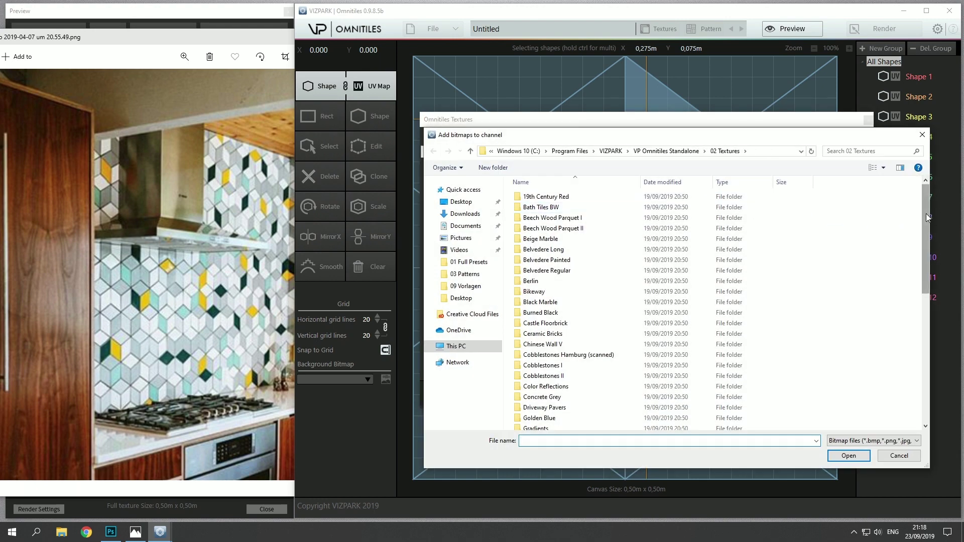
pyautogui.moveTo(925, 213); pyautogui.dragTo(917, 326)
pyautogui.click(588, 311)
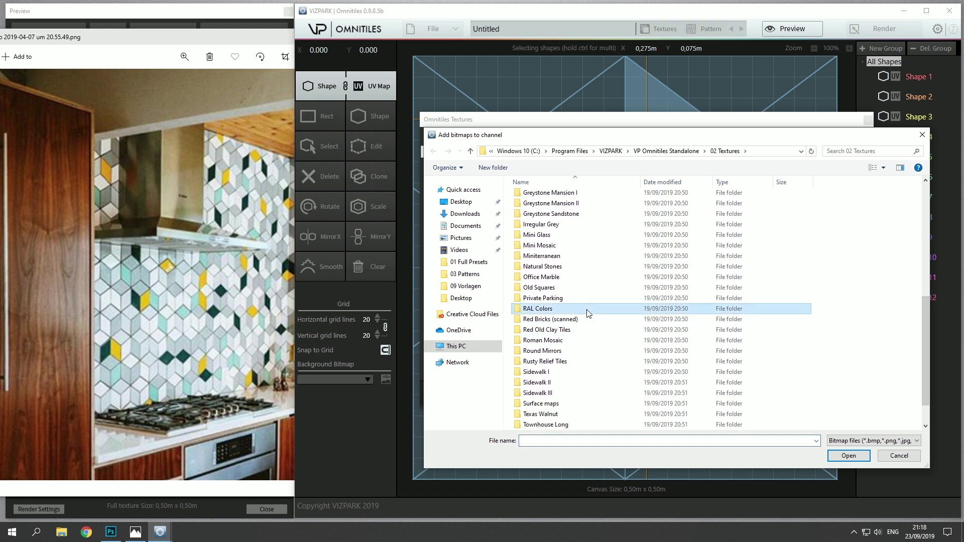
pyautogui.doubleClick(561, 313)
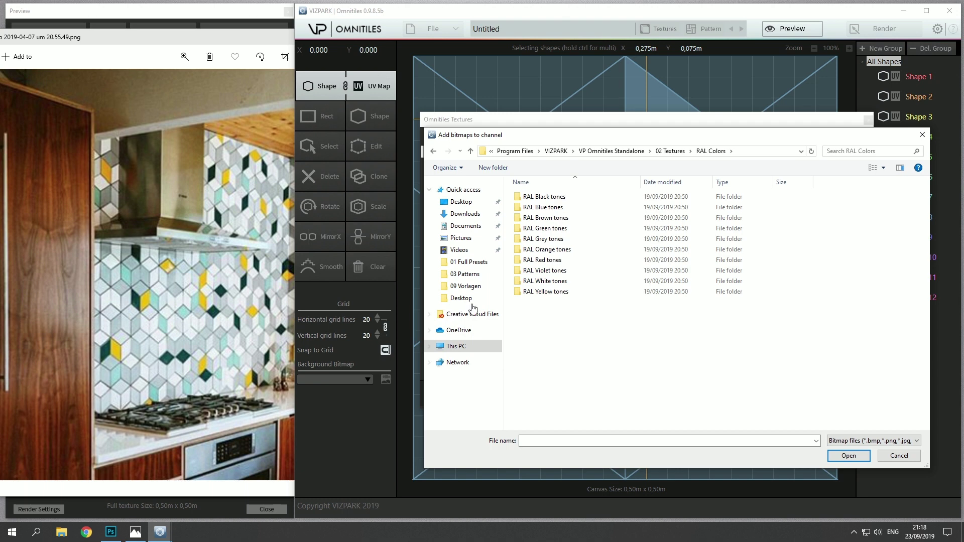
pyautogui.doubleClick(564, 291)
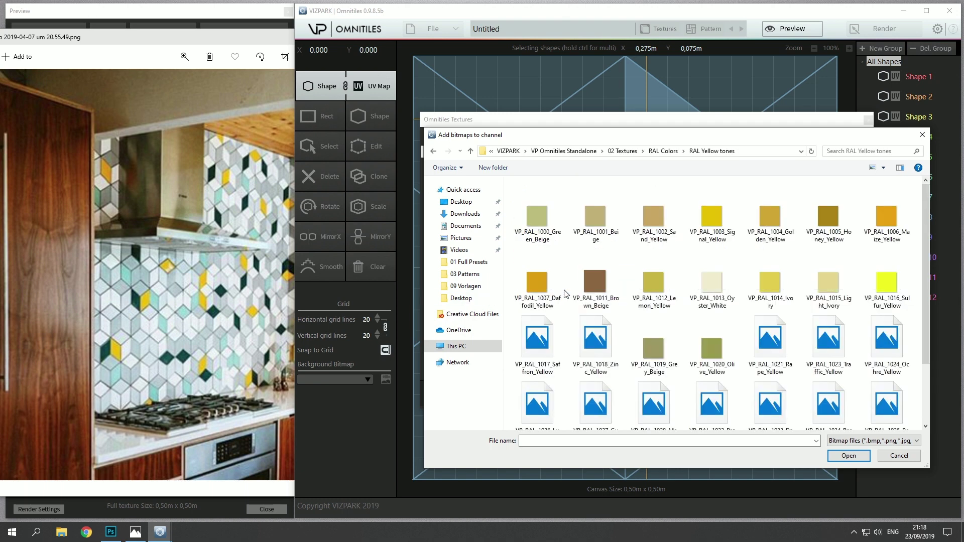
pyautogui.click(766, 417)
pyautogui.moveTo(929, 260); pyautogui.dragTo(929, 302)
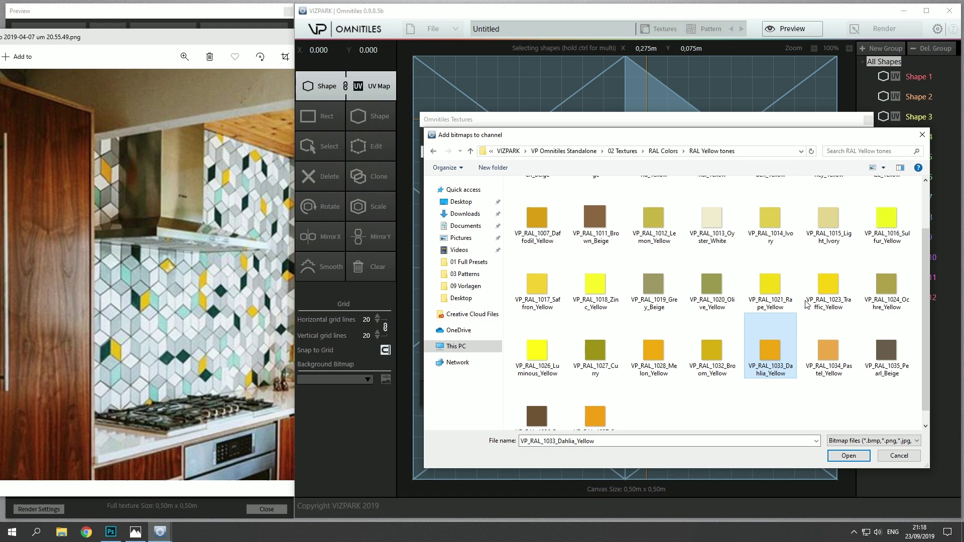
pyautogui.doubleClick(829, 286)
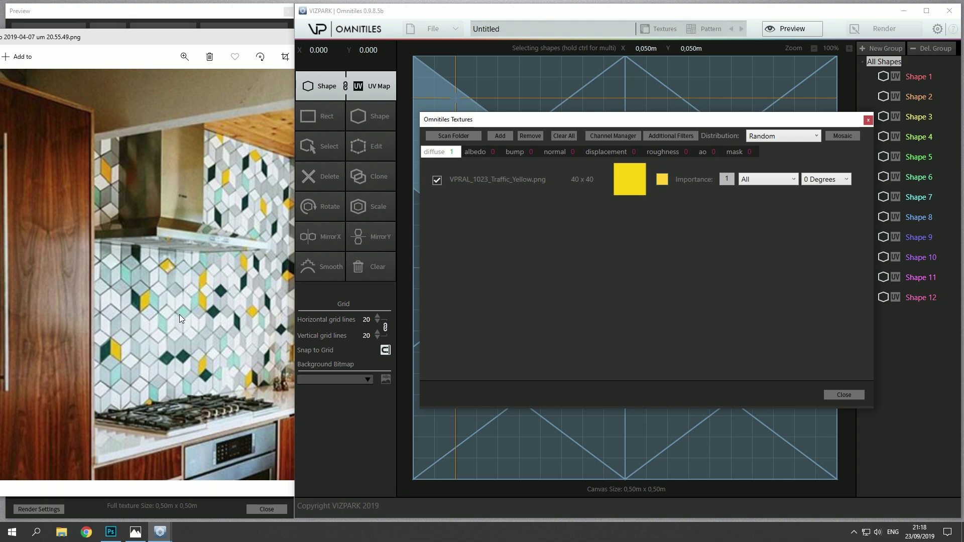
# Add the RAL Light Green bitmap from RAL Green tones to the diffuse channel.
pyautogui.click(493, 138)
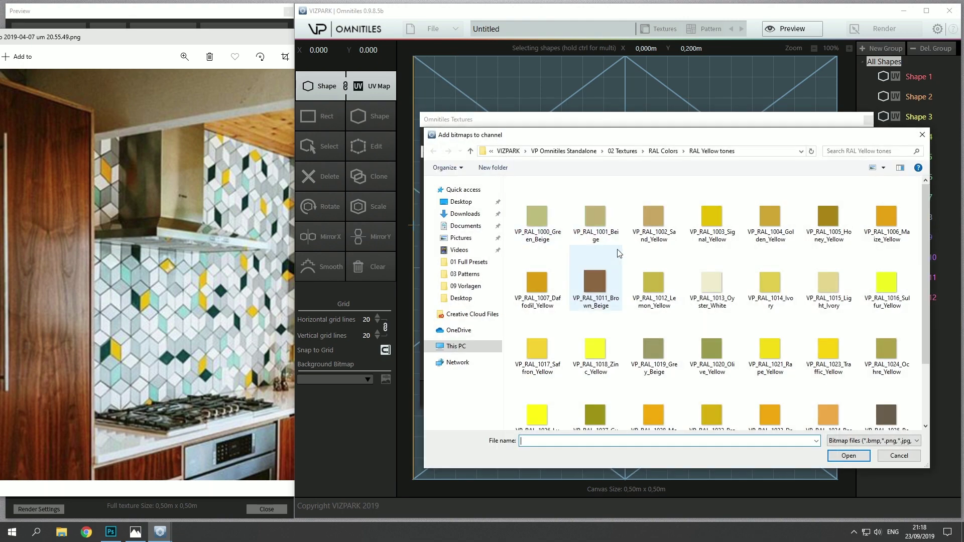
pyautogui.click(663, 150)
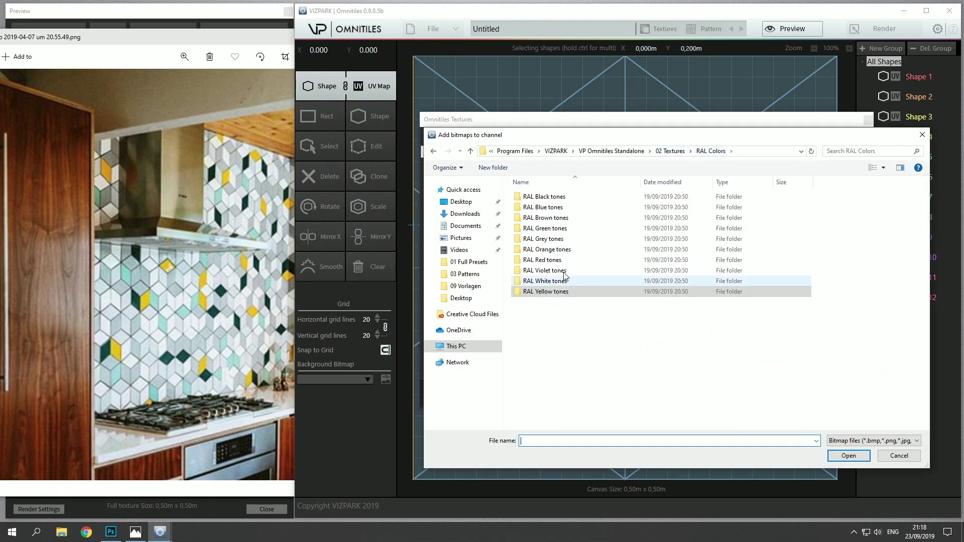
pyautogui.doubleClick(572, 208)
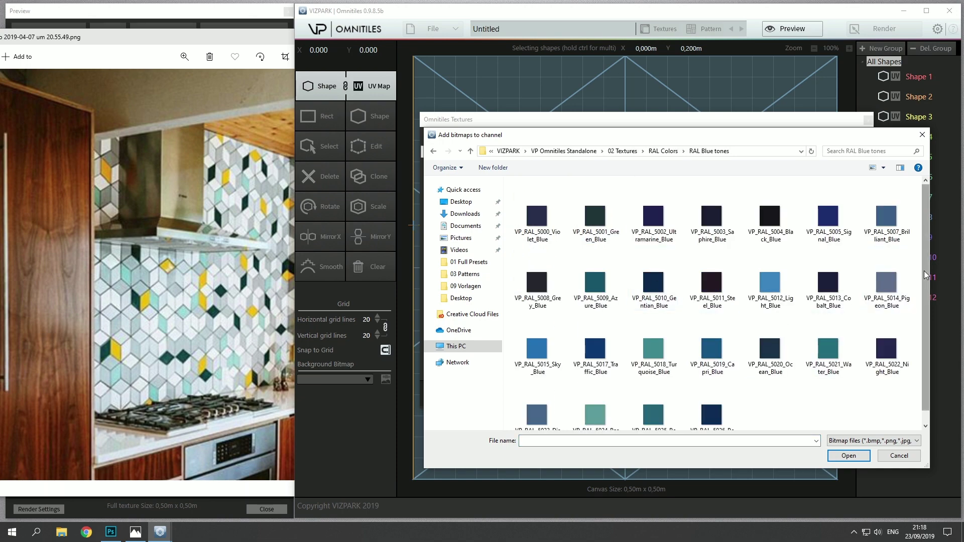
pyautogui.moveTo(926, 275); pyautogui.dragTo(926, 289)
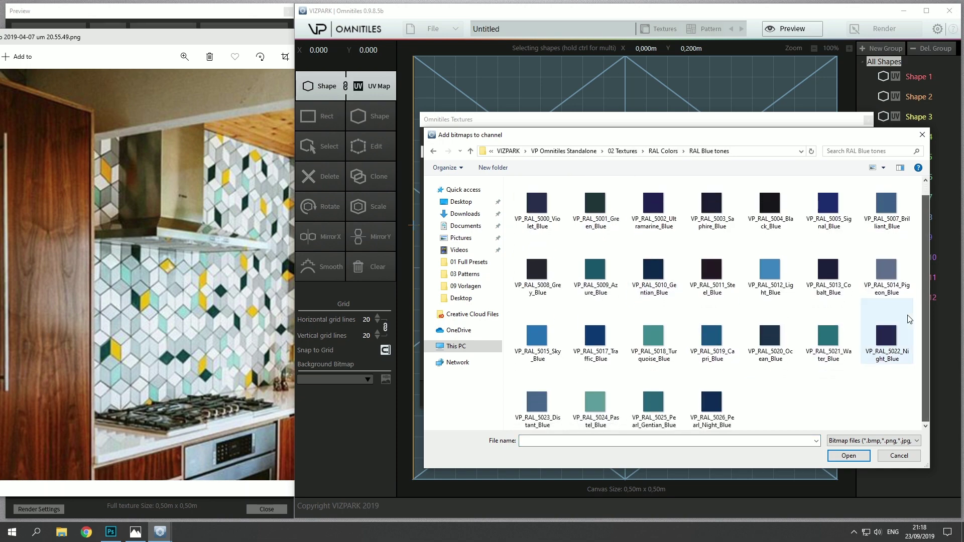
pyautogui.click(662, 151)
pyautogui.doubleClick(570, 222)
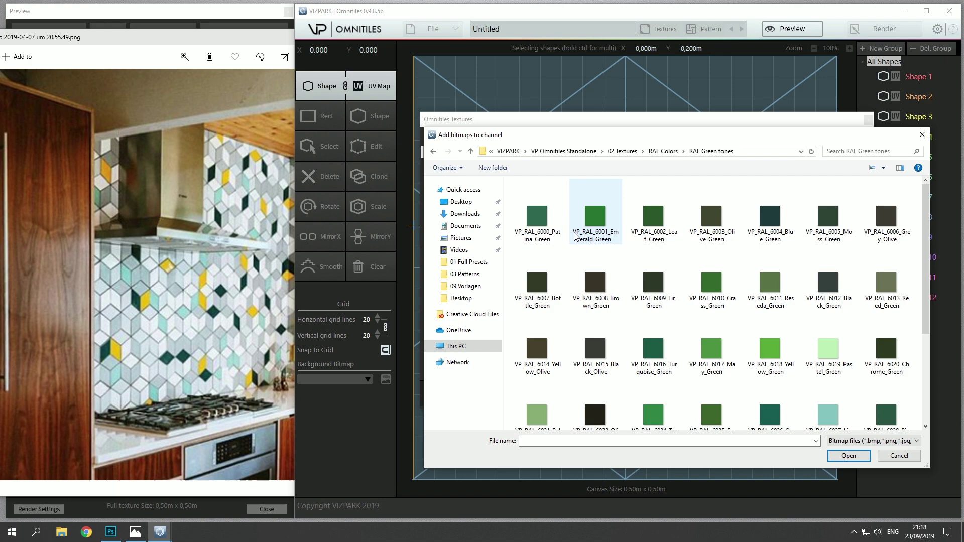
pyautogui.moveTo(922, 245); pyautogui.dragTo(924, 322)
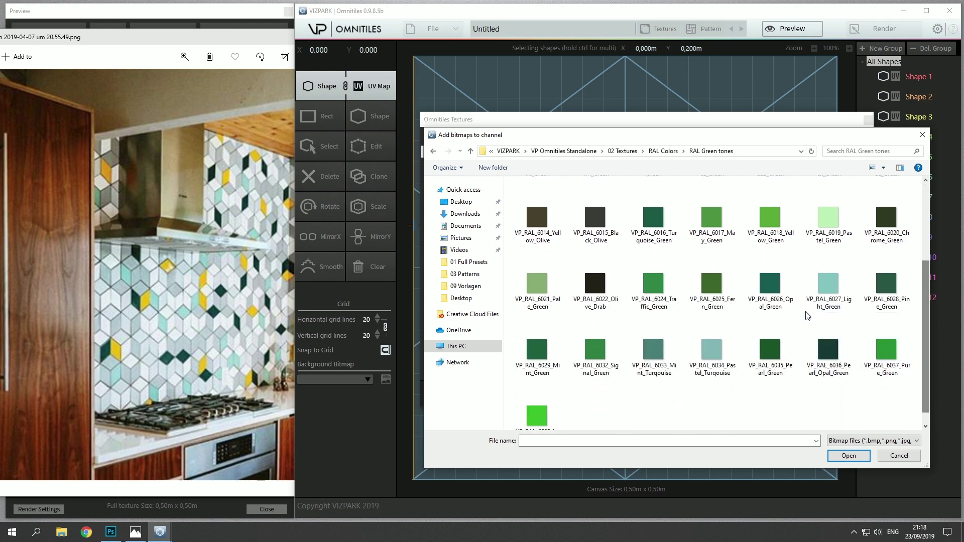
pyautogui.doubleClick(834, 288)
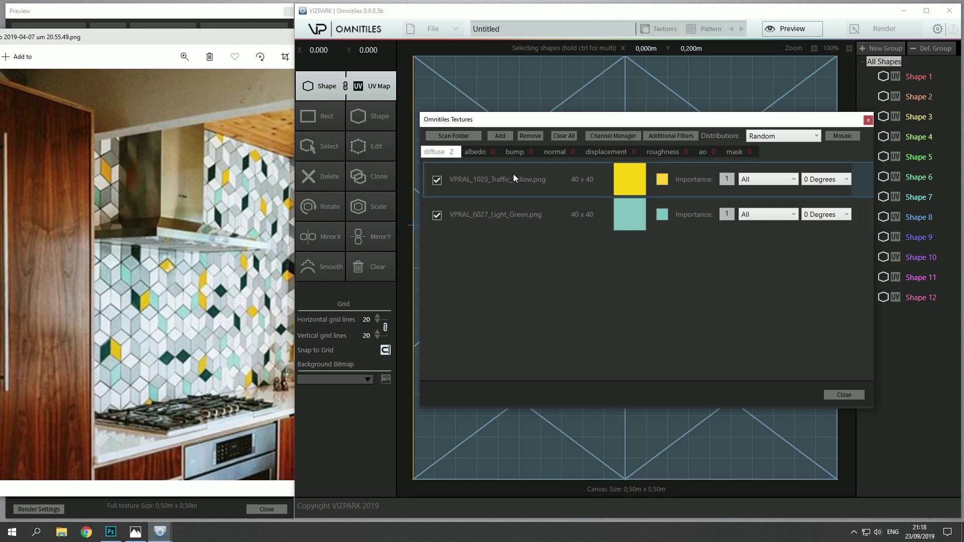
# Add the RAL 6004 Blue Green bitmap to the diffuse list.
pyautogui.click(501, 135)
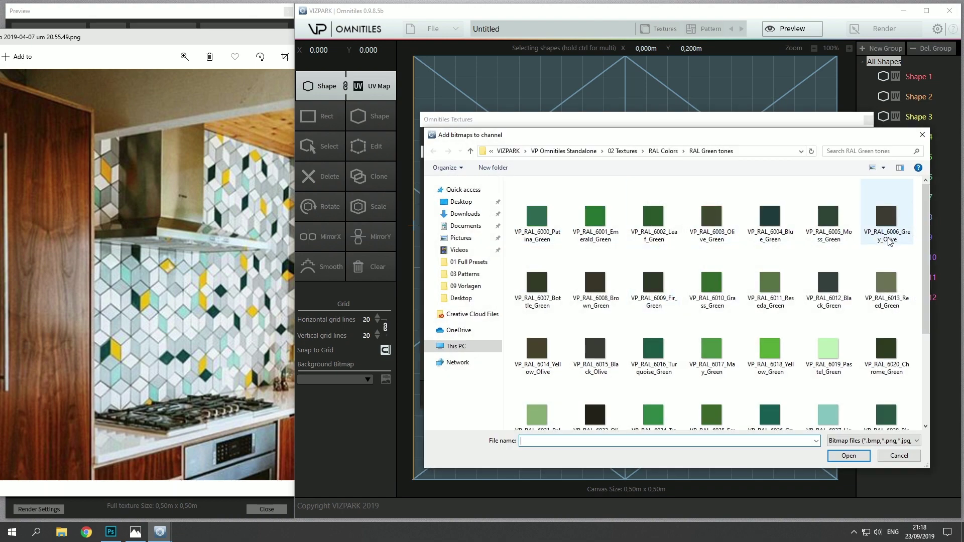
pyautogui.click(773, 226)
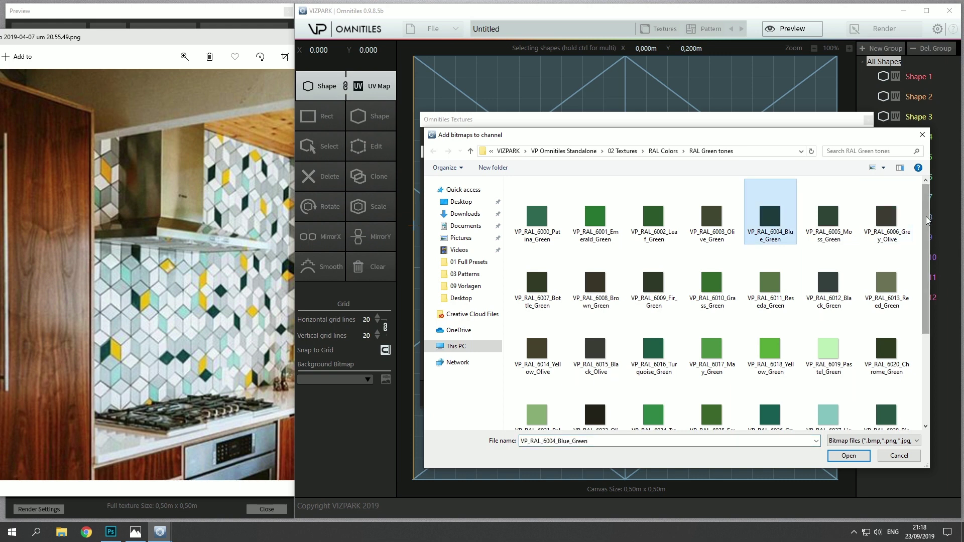
pyautogui.moveTo(926, 236); pyautogui.dragTo(900, 322)
pyautogui.scroll(3, 803, 276)
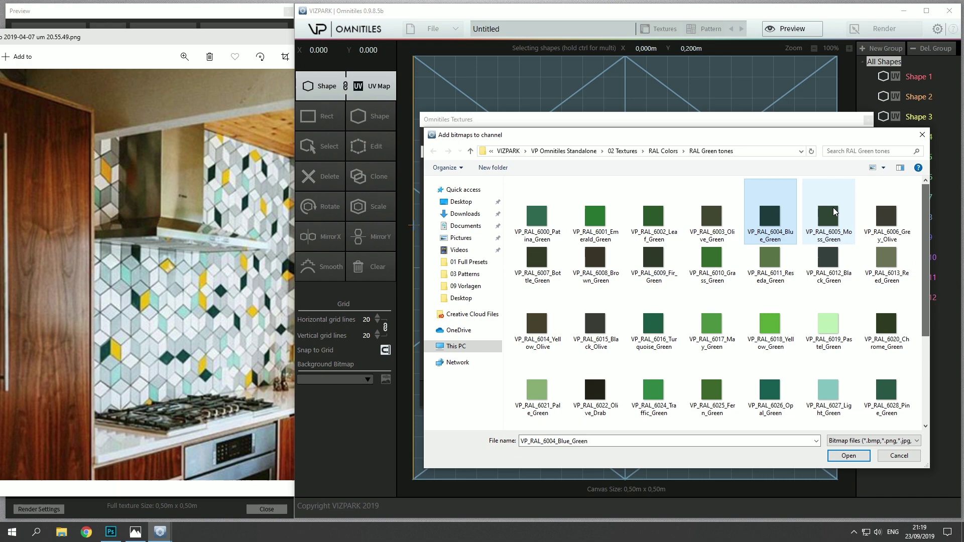
pyautogui.doubleClick(769, 217)
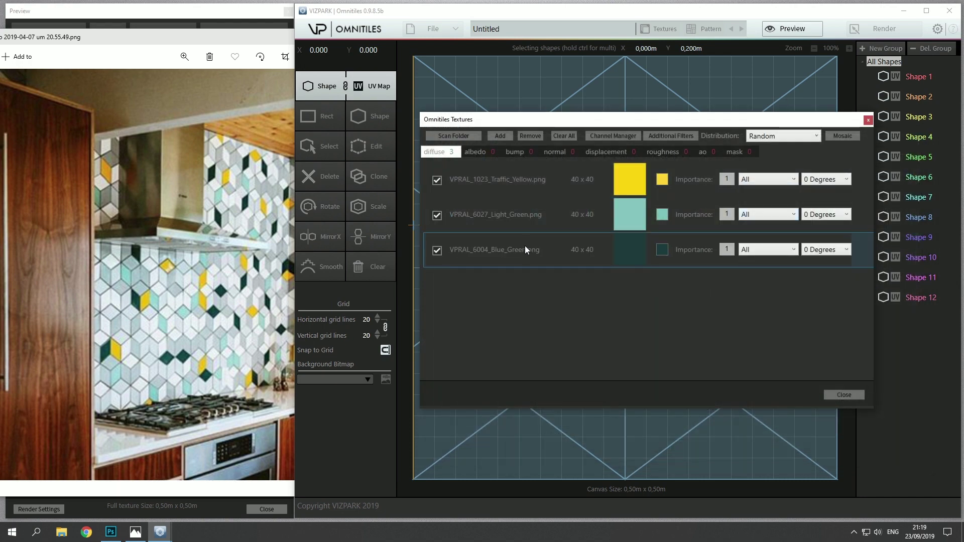
# Add RAL 9010 Pure White from RAL White tones as a diffuse texture.
pyautogui.click(501, 136)
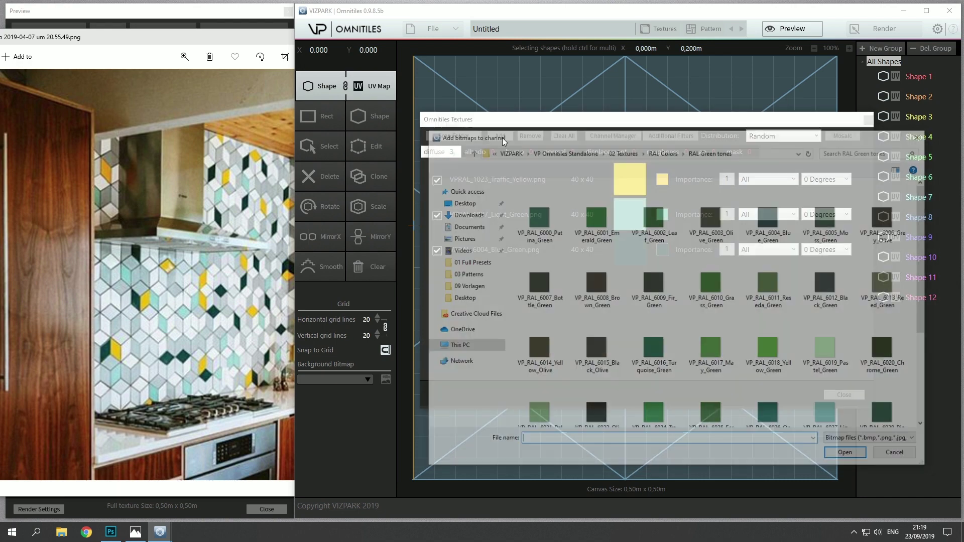
pyautogui.click(665, 150)
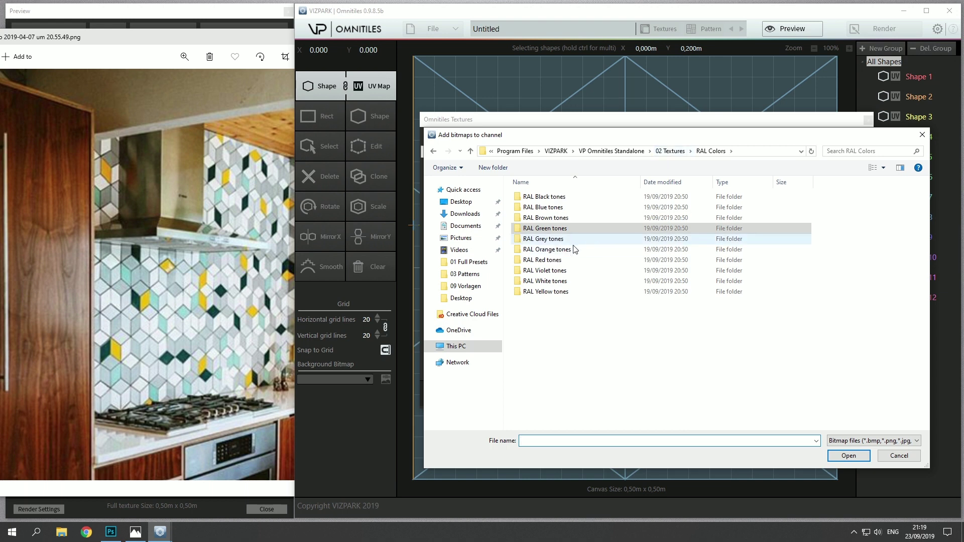
pyautogui.click(565, 281)
pyautogui.doubleClick(565, 281)
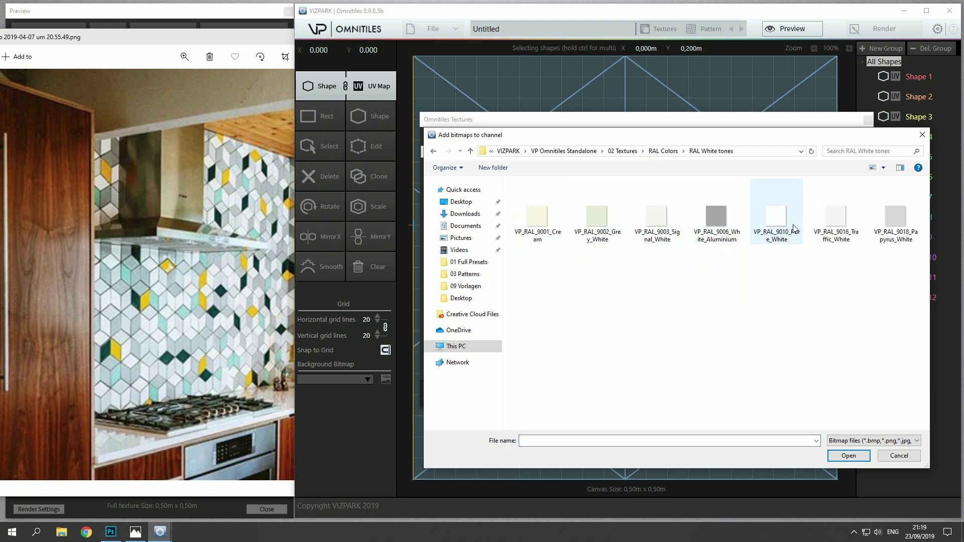
pyautogui.doubleClick(777, 218)
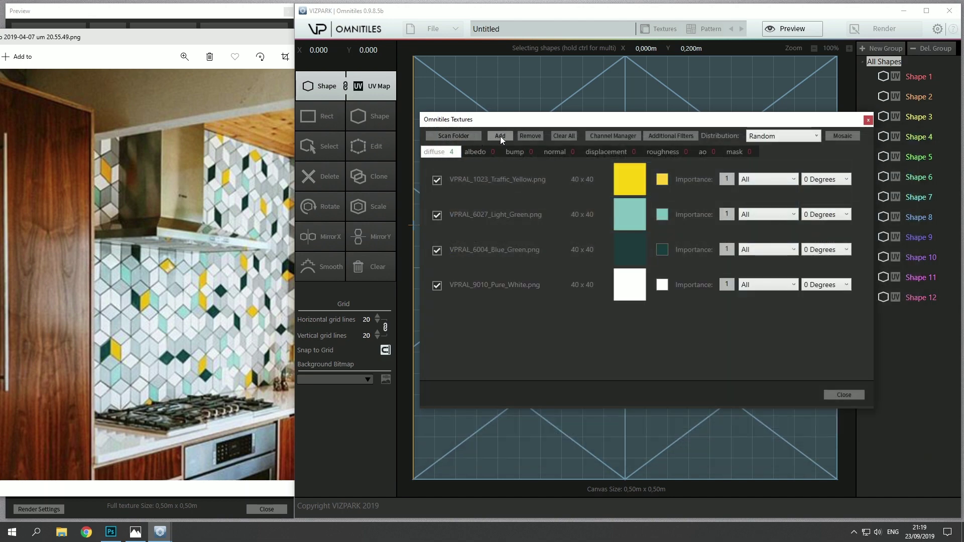
# Add the greys 7035 Light Grey, 7038 Agate Grey and 7040 Window Grey together.
pyautogui.click(500, 136)
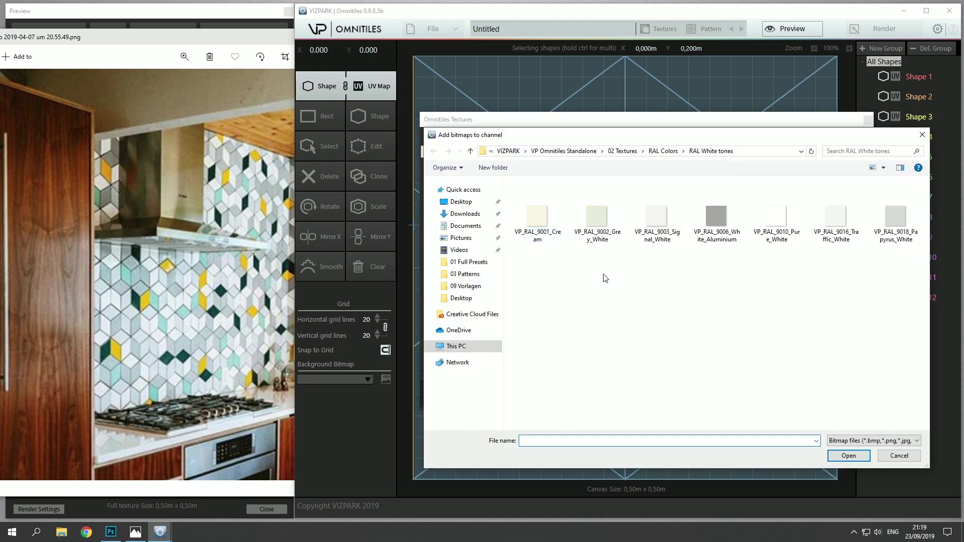
pyautogui.click(662, 151)
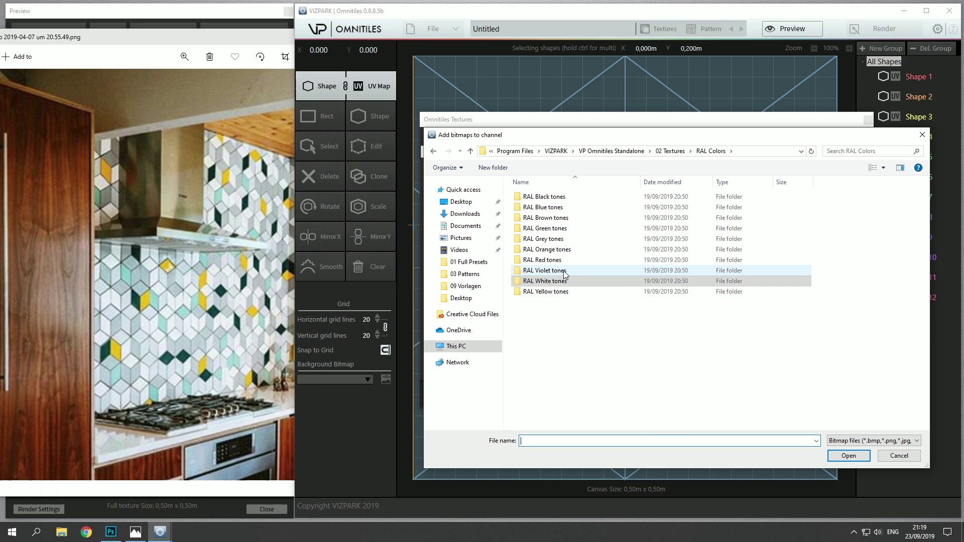
pyautogui.doubleClick(567, 240)
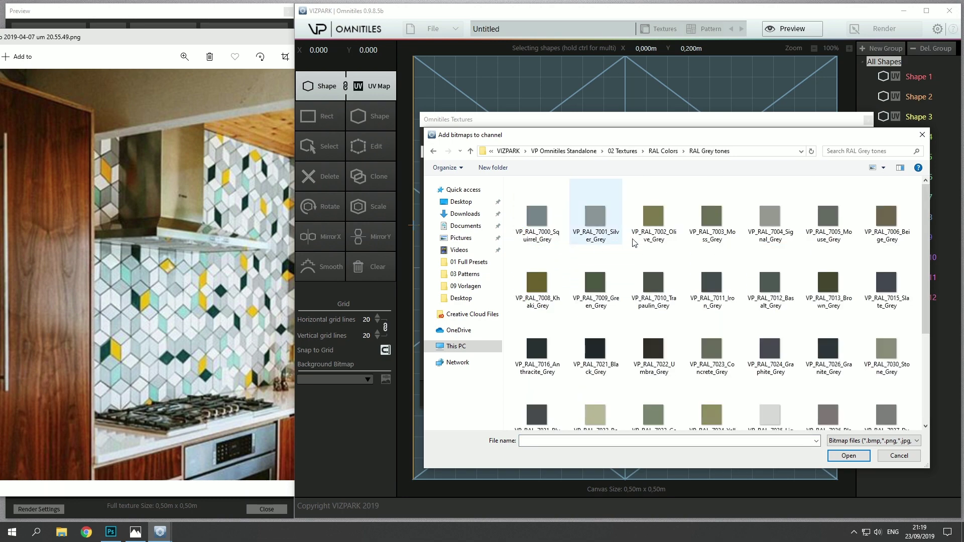
pyautogui.scroll(-3, 788, 310)
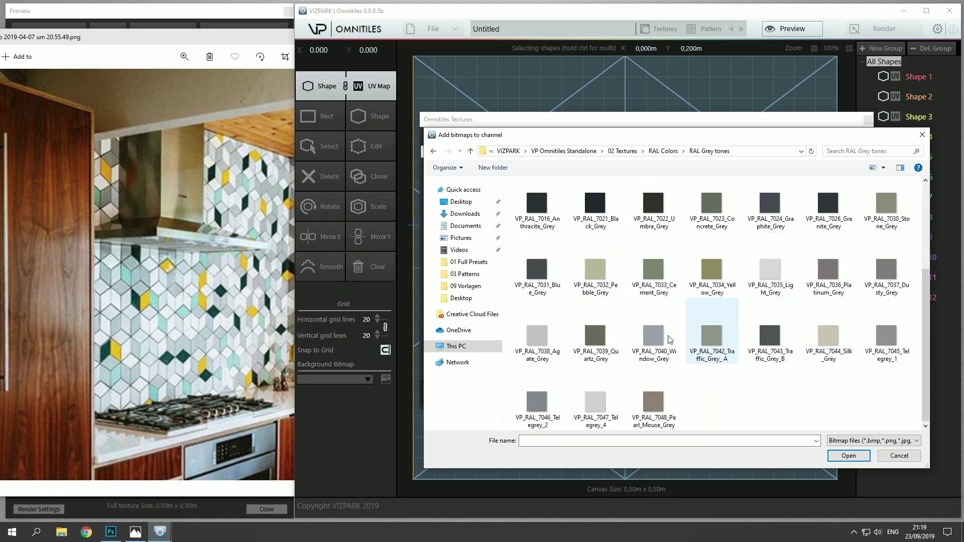
pyautogui.click(643, 344)
pyautogui.keyDown('ctrl'); pyautogui.click(534, 347); pyautogui.keyUp('ctrl')
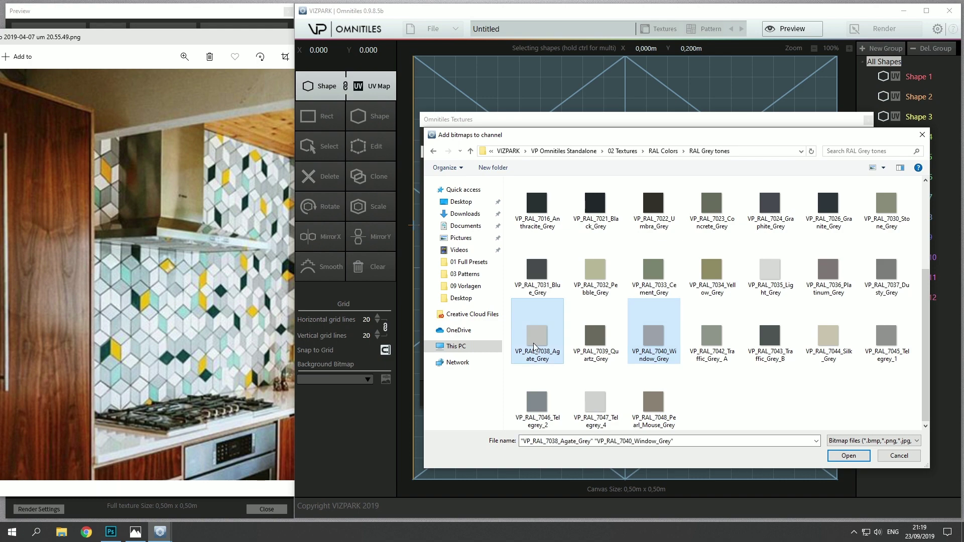
pyautogui.keyDown('ctrl'); pyautogui.click(772, 277); pyautogui.keyUp('ctrl')
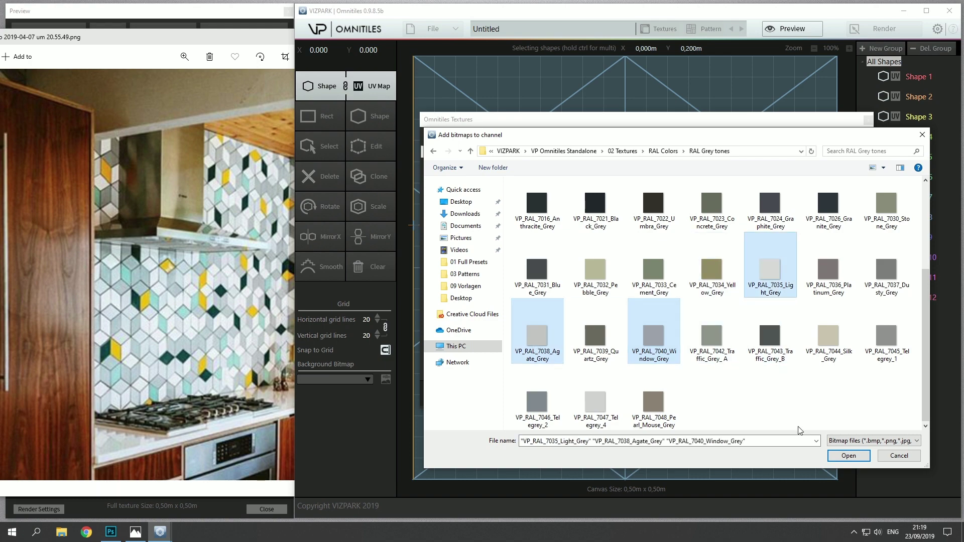
pyautogui.click(853, 456)
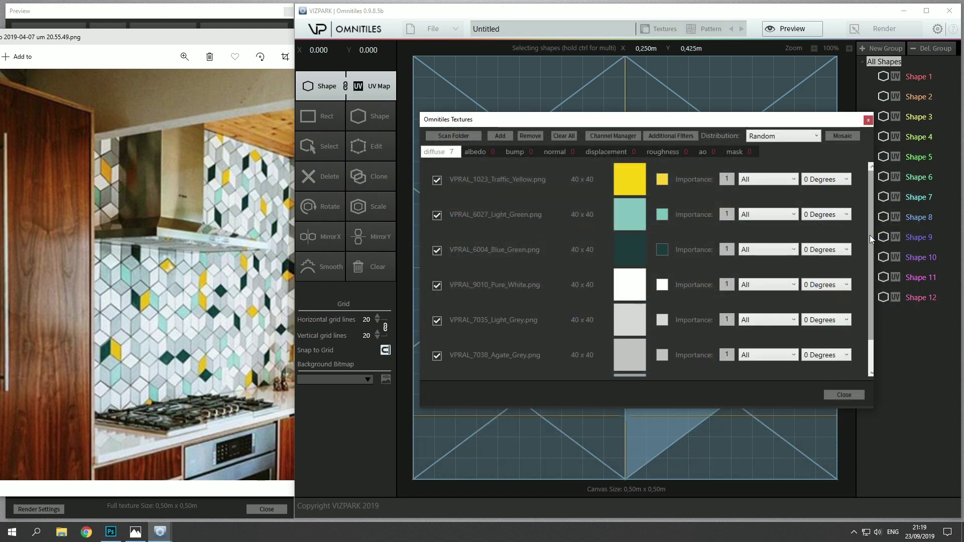
pyautogui.scroll(-1, 863, 272)
pyautogui.scroll(1, 863, 274)
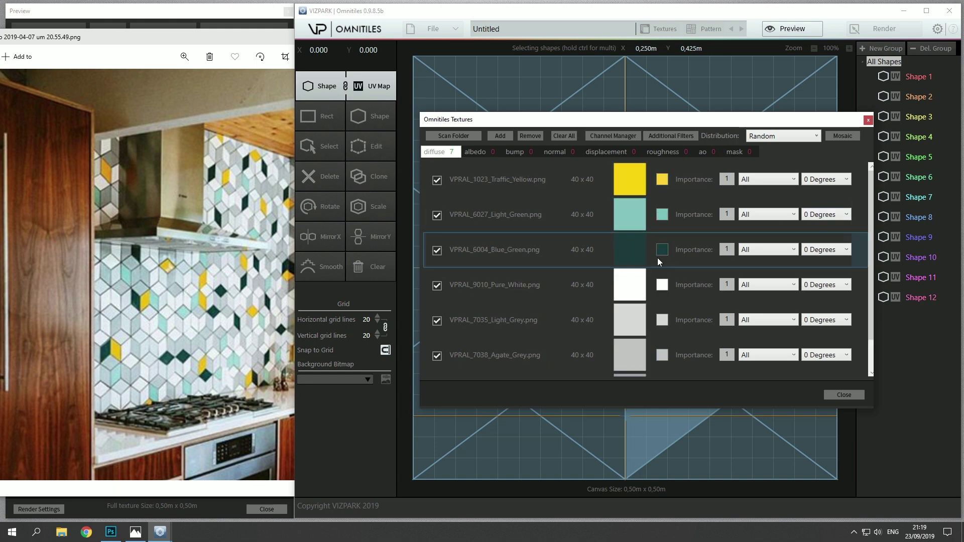
# Raise the preview tiling to 7 x 7 and place the kitchen reference photo below it.
pyautogui.click(266, 17)
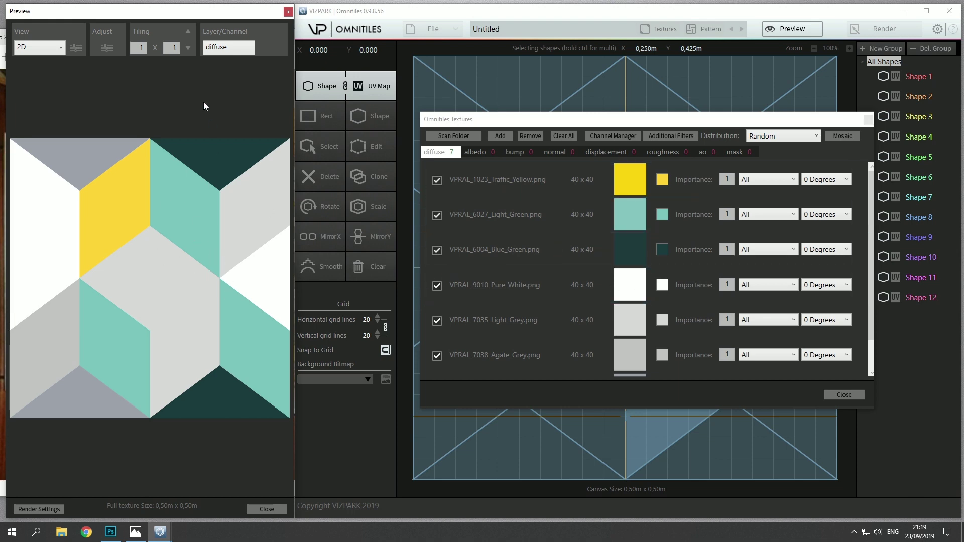
pyautogui.click(188, 31)
pyautogui.click(188, 31)
pyautogui.click(188, 31)
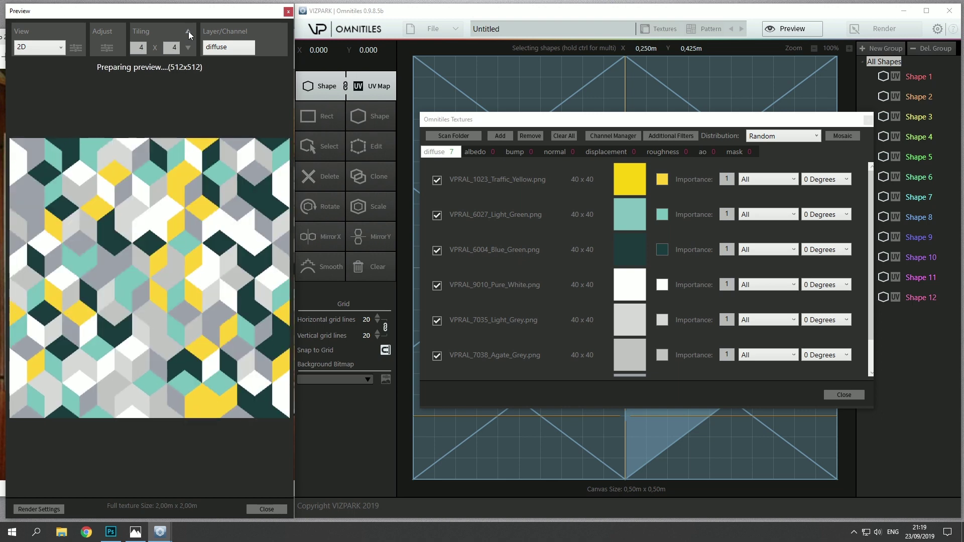
pyautogui.click(189, 31)
pyautogui.click(188, 31)
pyautogui.click(188, 31)
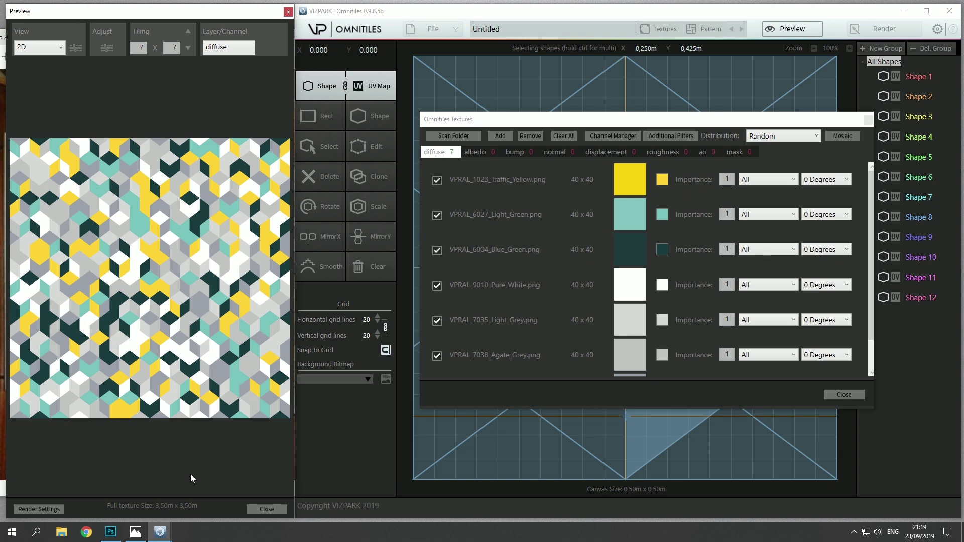
pyautogui.click(135, 531)
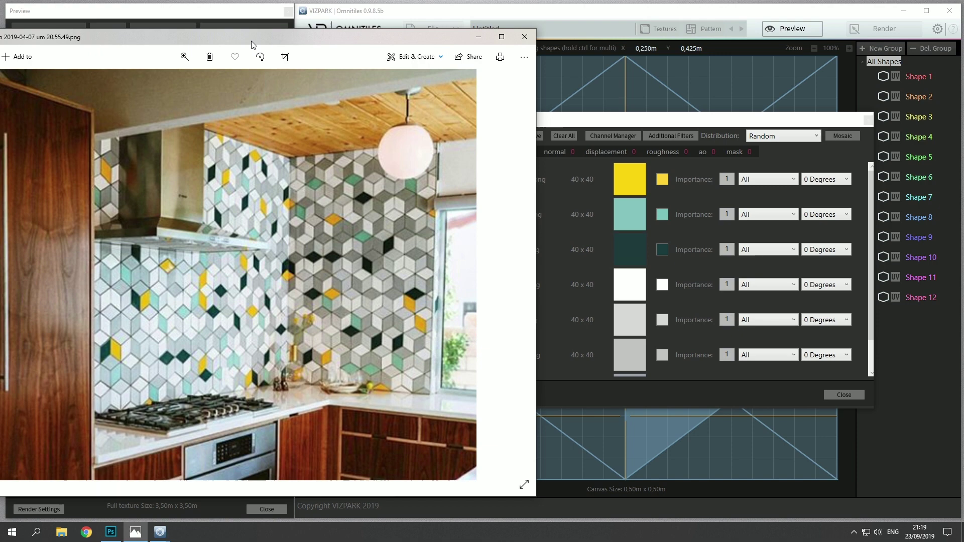
pyautogui.moveTo(251, 38); pyautogui.dragTo(244, 292)
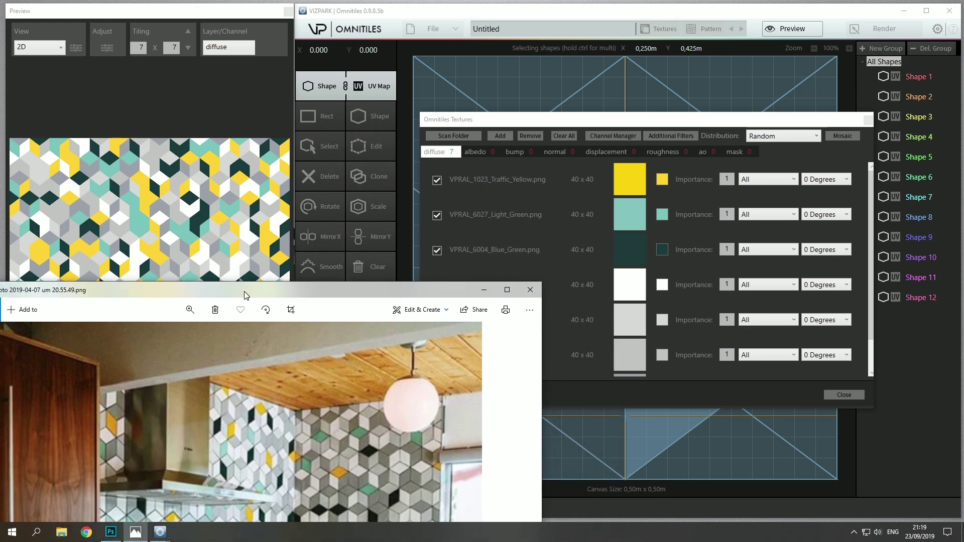
# Switch the diffuse texture distribution to Random but unique first.
pyautogui.click(668, 120)
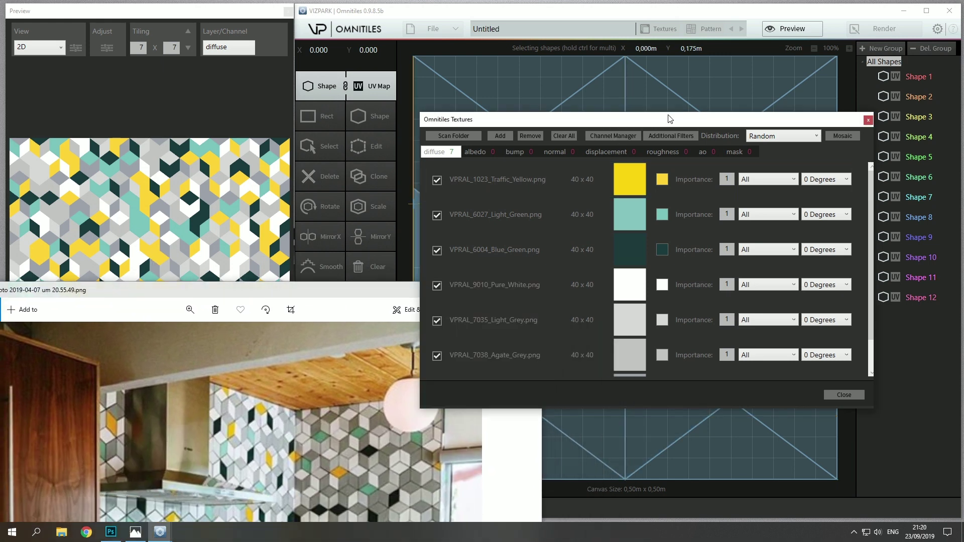
pyautogui.click(791, 133)
pyautogui.click(790, 173)
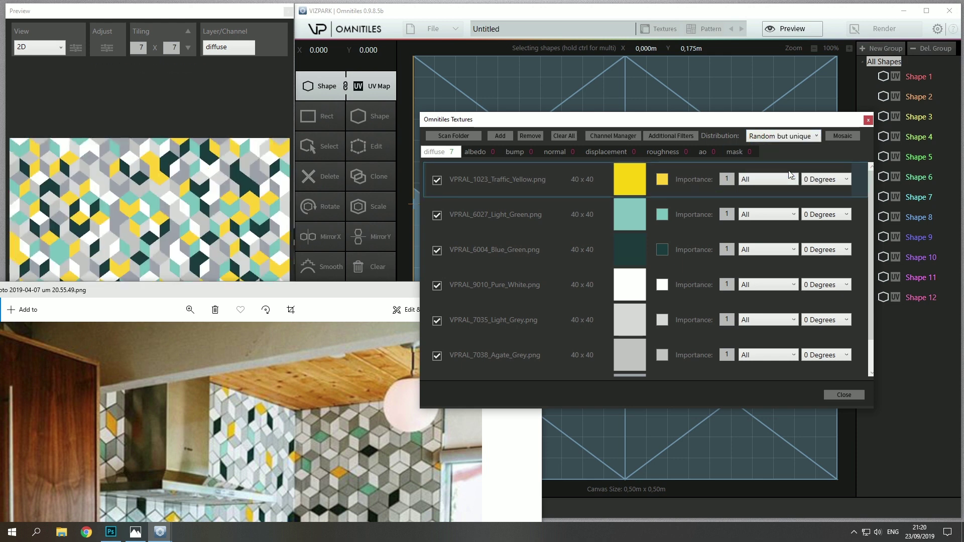
pyautogui.moveTo(320, 287); pyautogui.dragTo(325, 326)
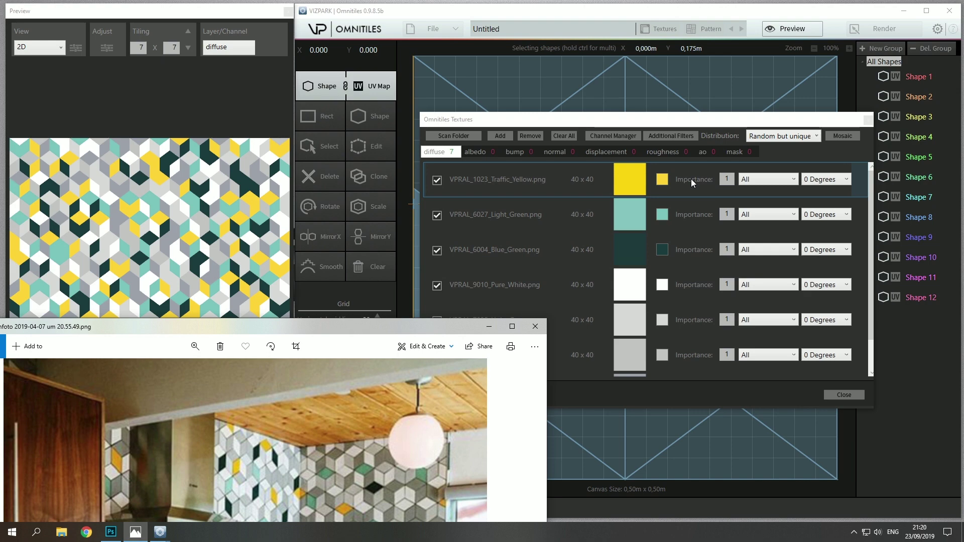
pyautogui.moveTo(314, 329)
pyautogui.mouseDown()
pyautogui.moveTo(326, 98)
pyautogui.moveTo(323, 336)
pyautogui.mouseUp()
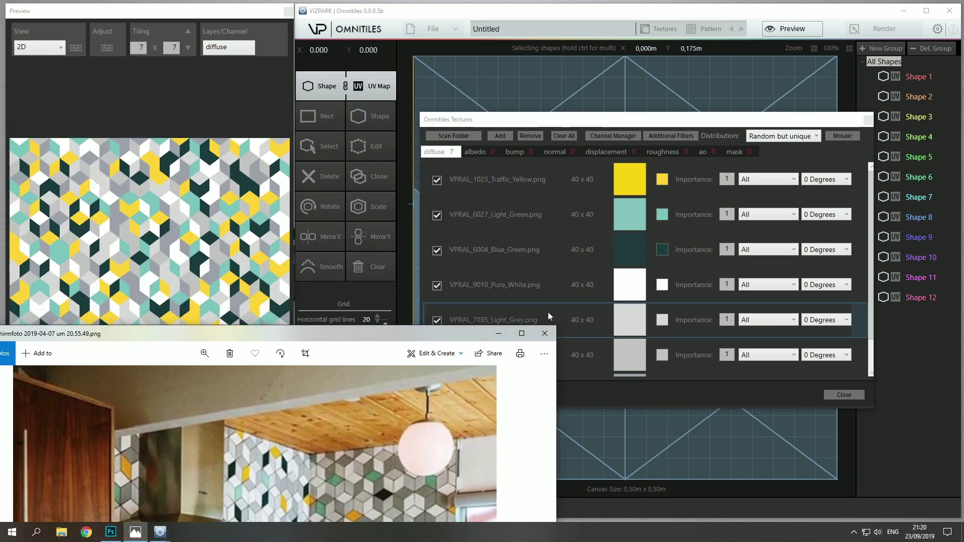
# Enter importance values 5 and 2 for the grey texture rows, including Window Grey.
pyautogui.click(586, 275)
pyautogui.scroll(-1, 619, 275)
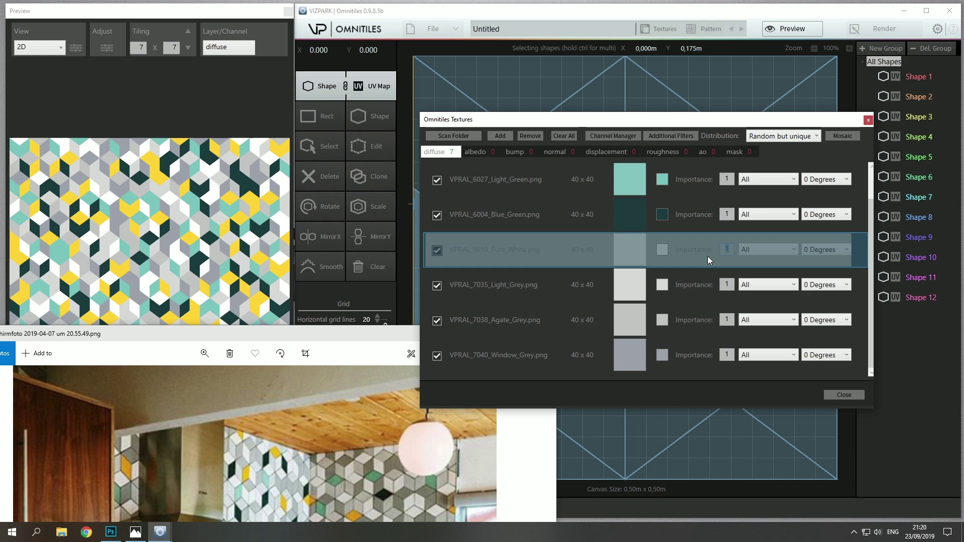
pyautogui.write('5')
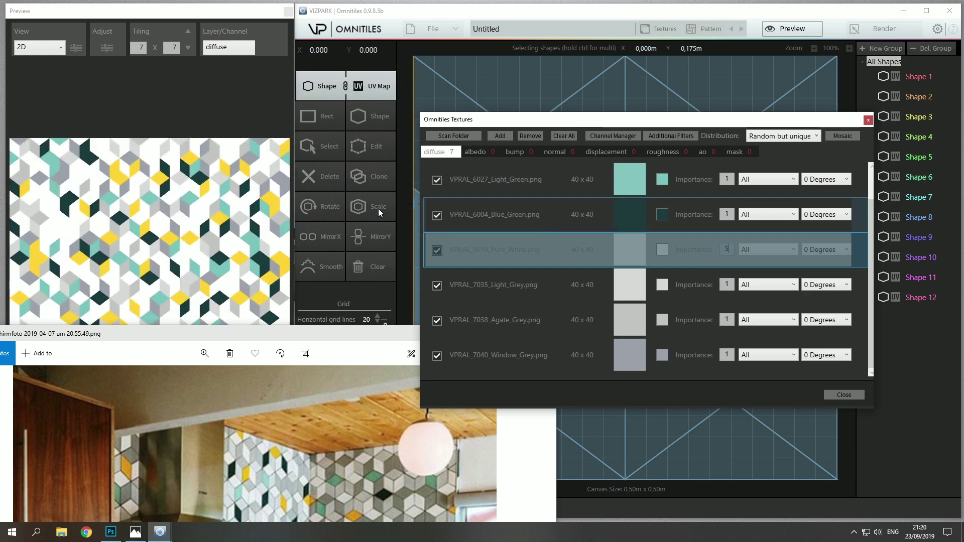
pyautogui.moveTo(216, 335); pyautogui.dragTo(190, 296)
pyautogui.click(568, 307)
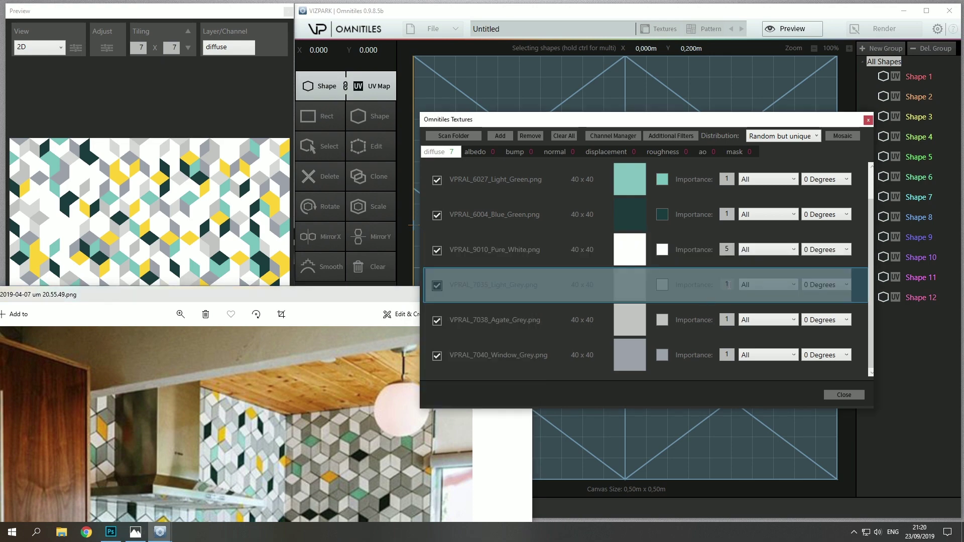
pyautogui.write('2')
pyautogui.click(726, 319)
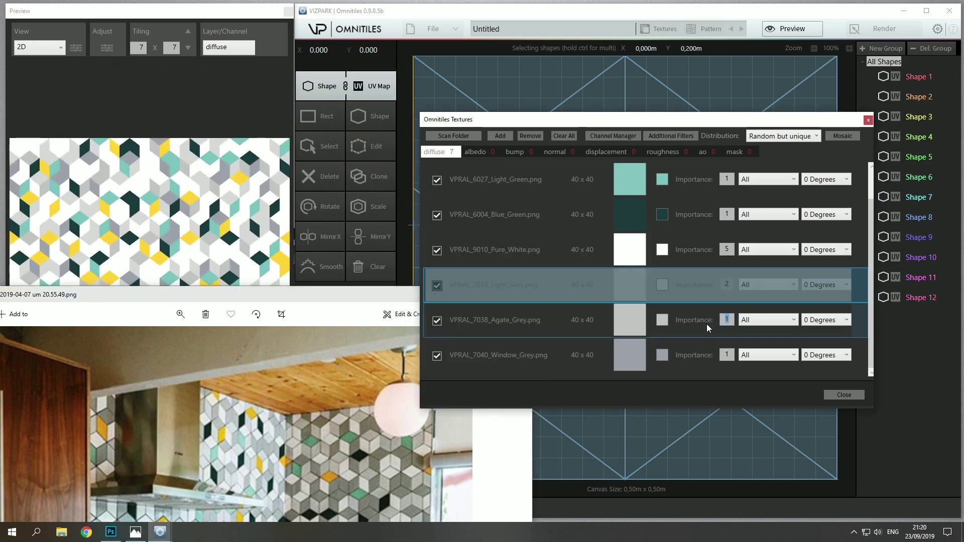
pyautogui.write('2')
pyautogui.click(726, 354)
pyautogui.write('2')
pyautogui.click(210, 150)
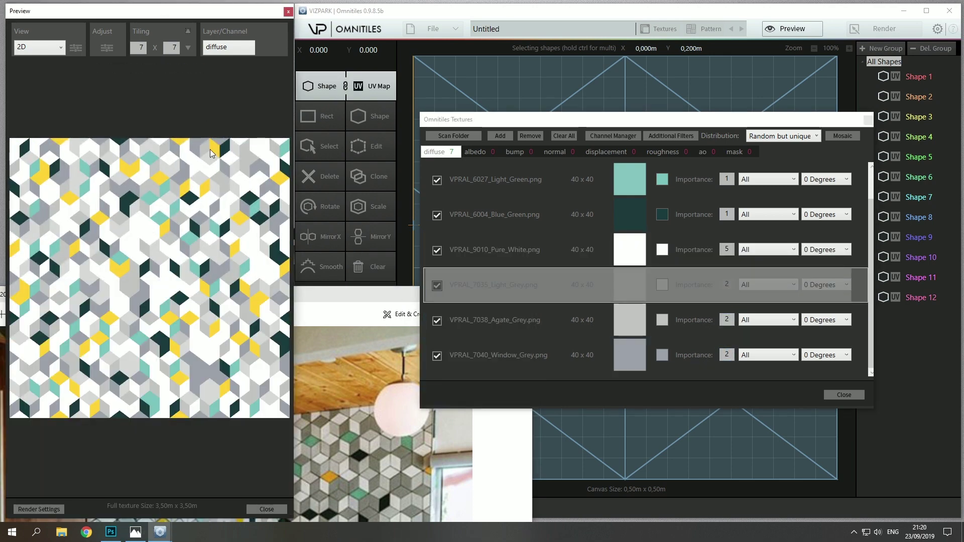
pyautogui.click(397, 450)
pyautogui.moveTo(330, 300); pyautogui.dragTo(339, 330)
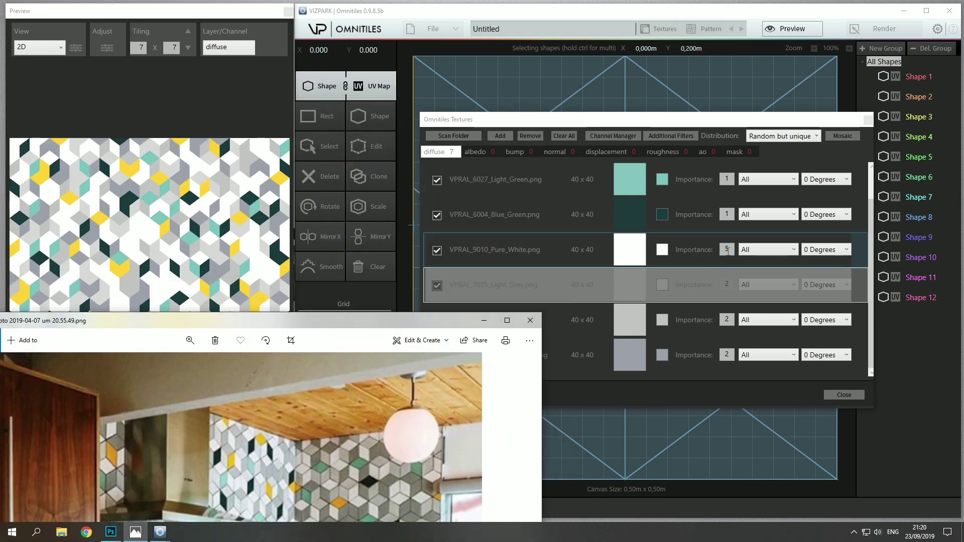
# Set Pure White's importance to 8 and the greys to 3.
pyautogui.click(702, 254)
pyautogui.write('8')
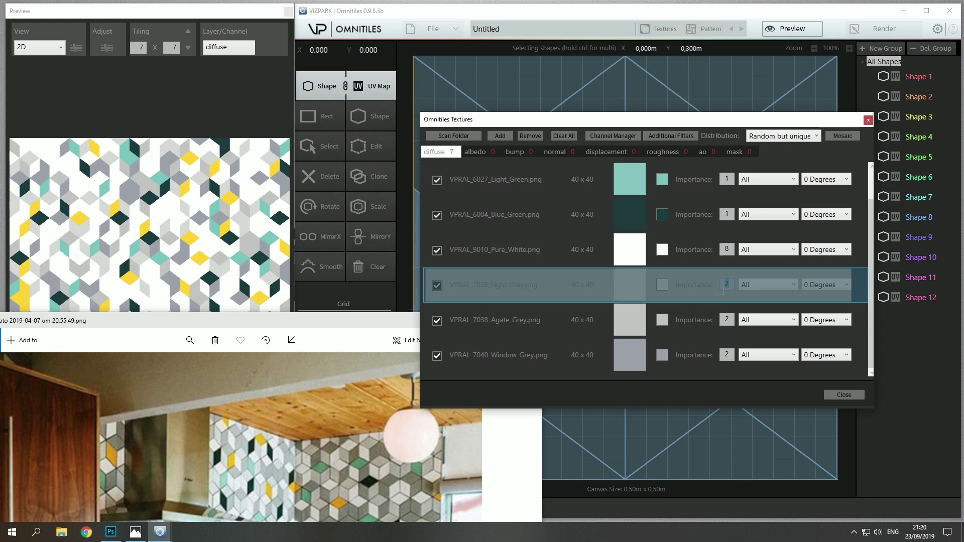
pyautogui.write('33')
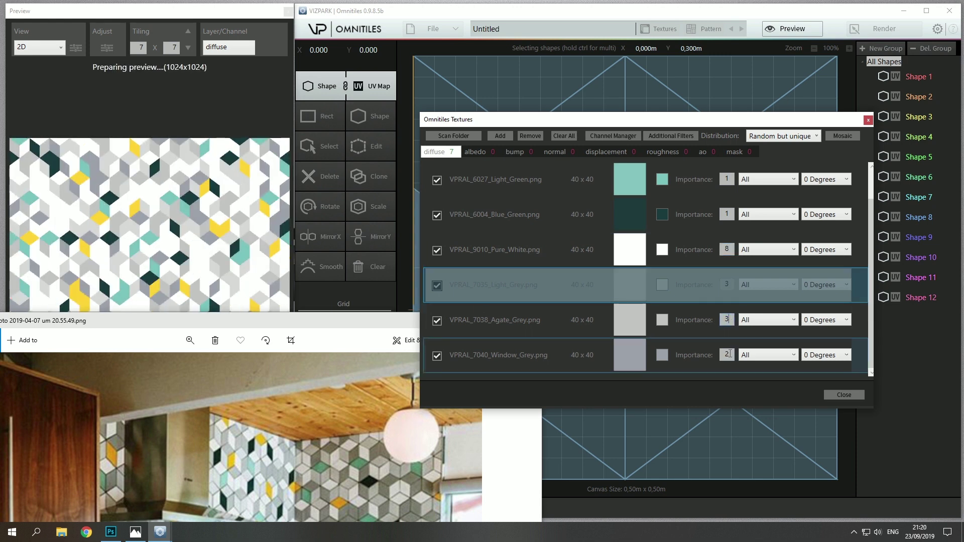
pyautogui.press('Tab')
pyautogui.write('3')
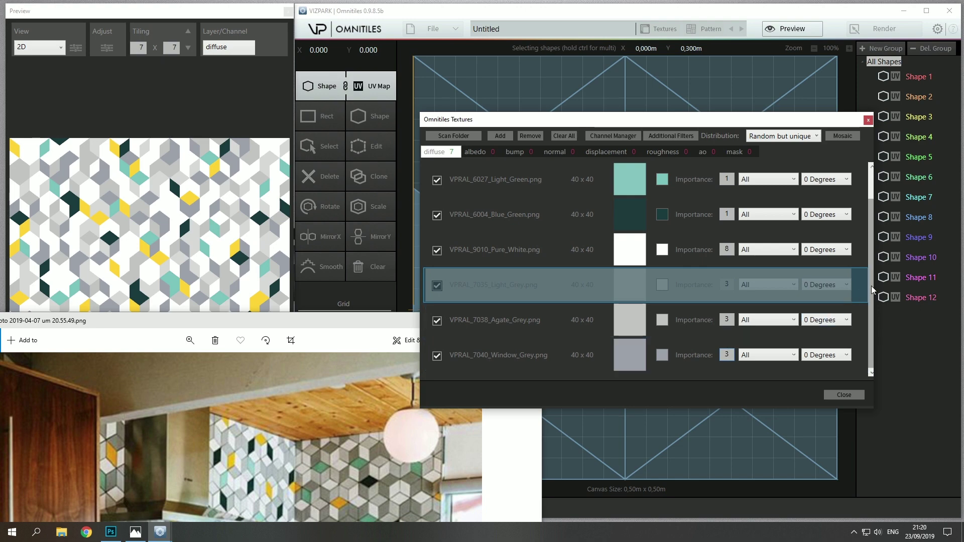
pyautogui.scroll(1, 871, 285)
pyautogui.moveTo(296, 331); pyautogui.dragTo(383, 419)
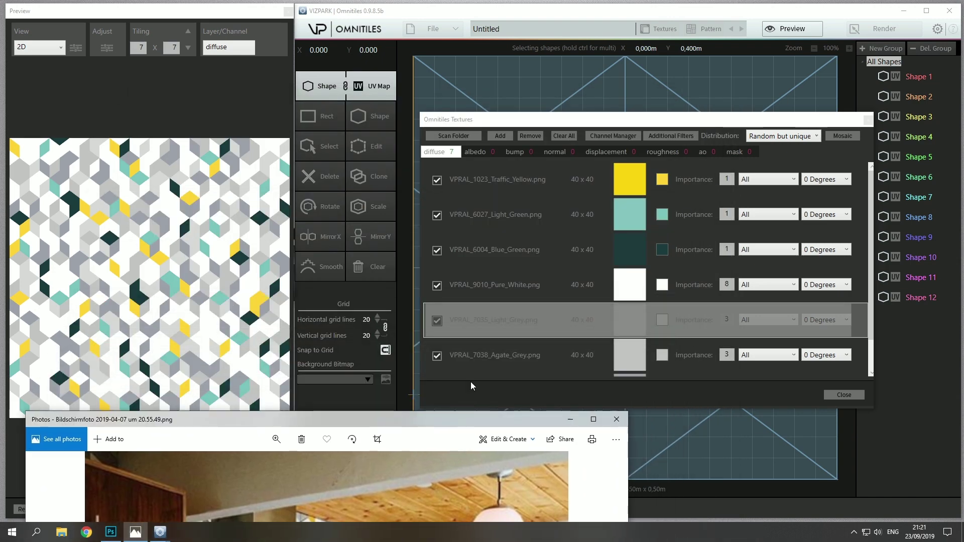
# Disable Light Grey, then re-enable it and disable Window Grey, comparing the previews.
pyautogui.click(435, 323)
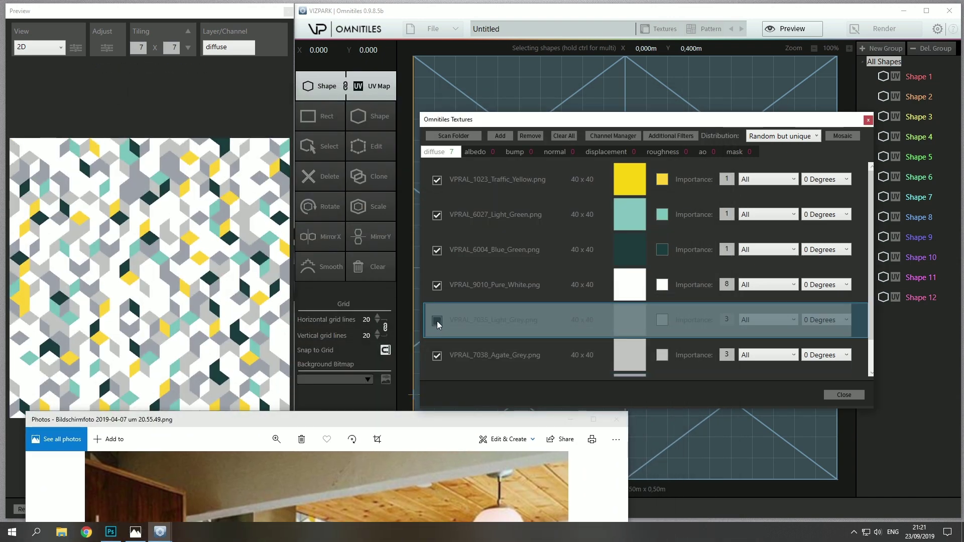
pyautogui.scroll(-1, 535, 337)
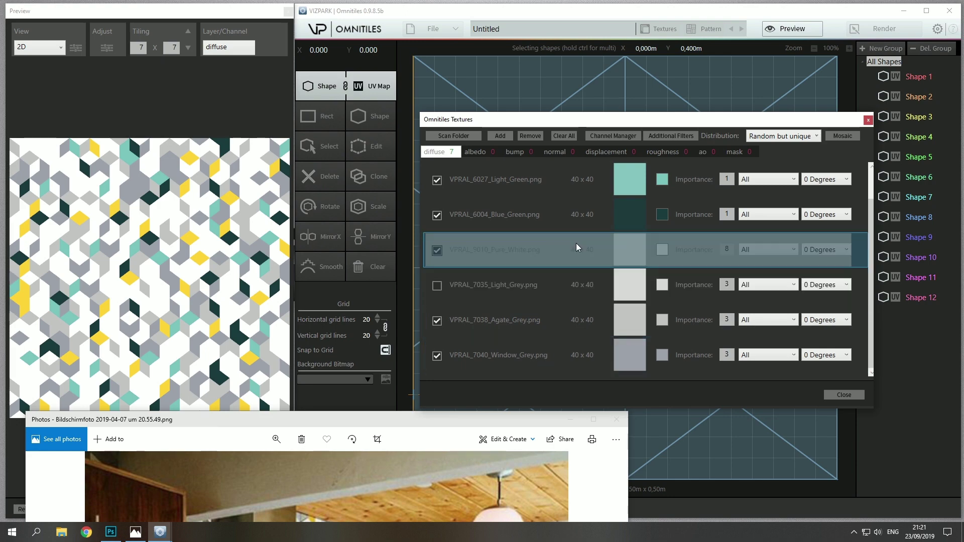
pyautogui.click(436, 285)
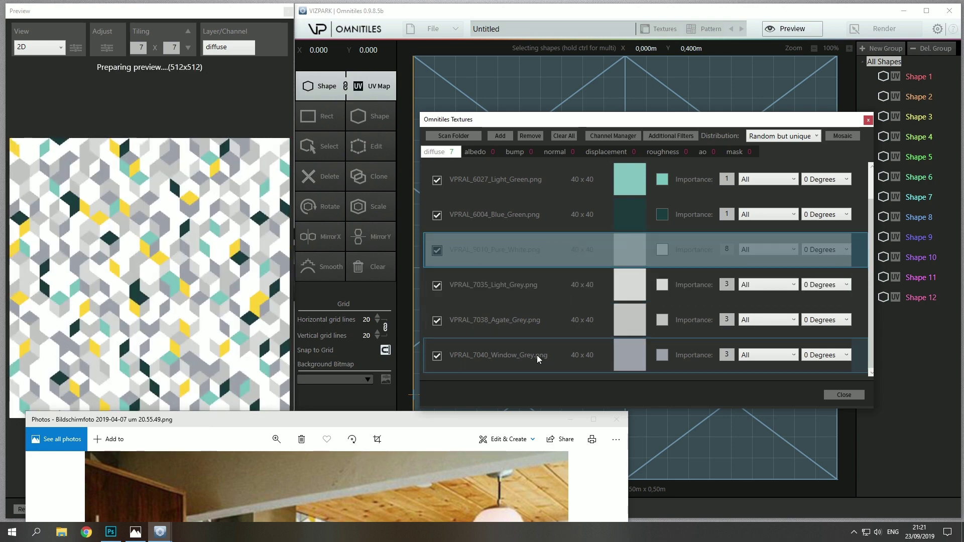
pyautogui.click(437, 355)
pyautogui.moveTo(414, 427); pyautogui.dragTo(415, 321)
# Switch the preview view to 3D Plane and orbit the tiled floor to a new angle.
pyautogui.click(134, 94)
pyautogui.click(48, 45)
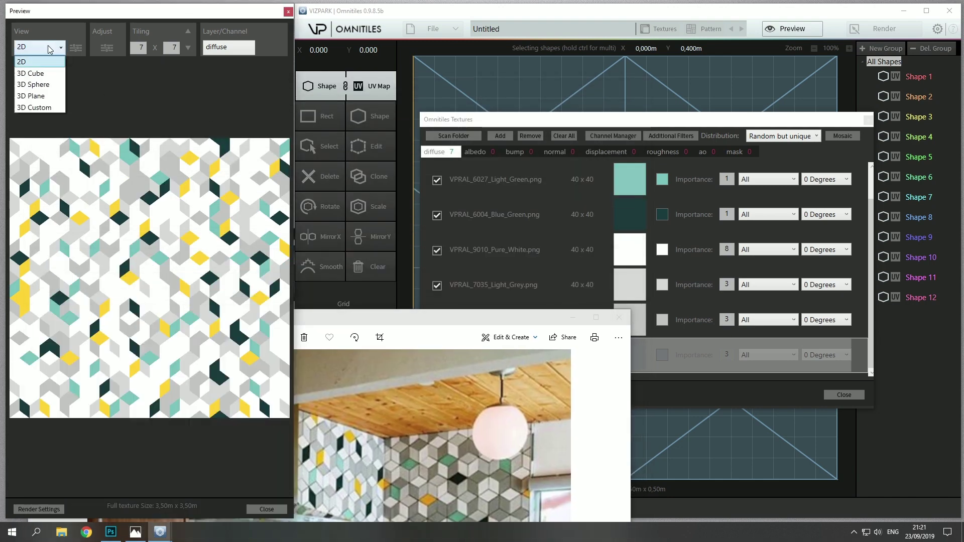
pyautogui.click(45, 95)
pyautogui.moveTo(116, 314); pyautogui.dragTo(156, 327)
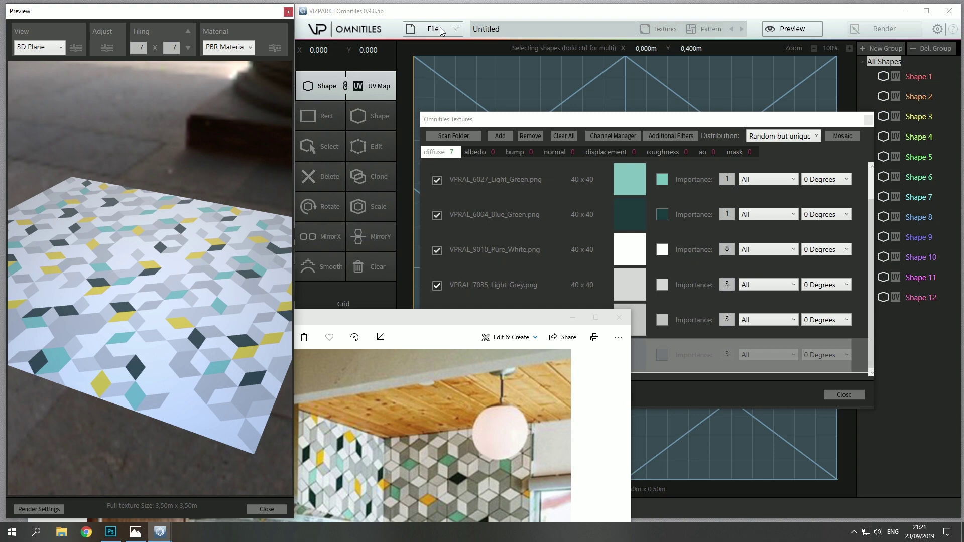
# Save the pattern as the preset 'Kitchen Tiles' with the pattern embedded.
pyautogui.click(441, 32)
pyautogui.click(472, 69)
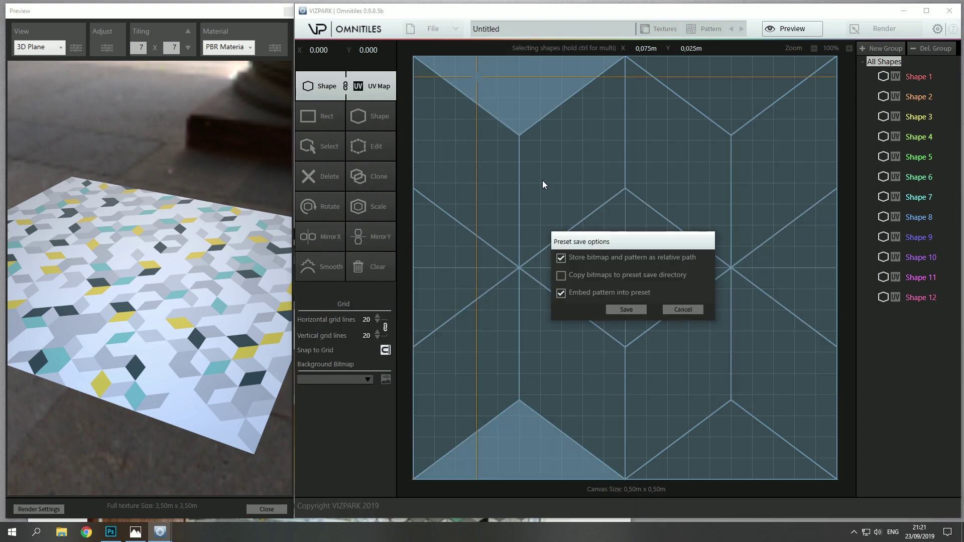
pyautogui.click(626, 310)
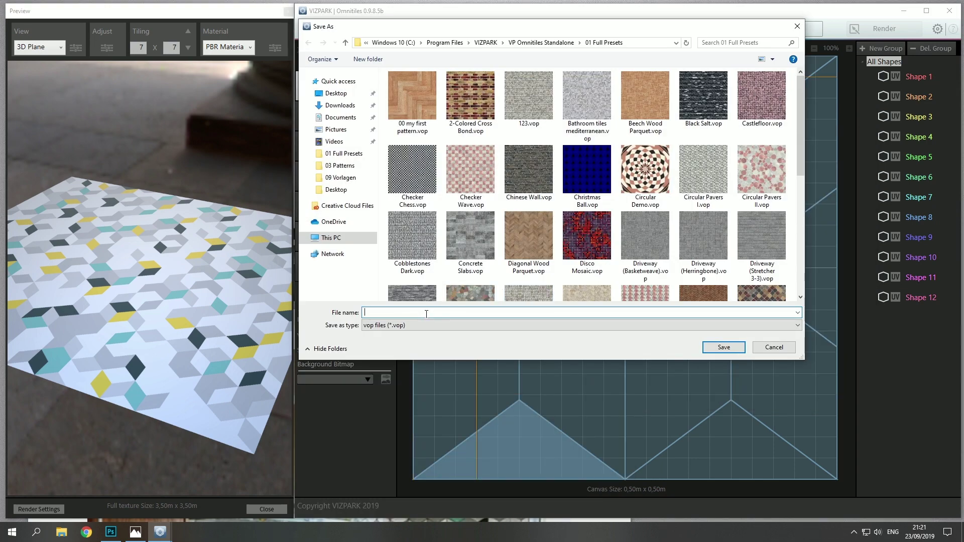
pyautogui.write('Kitchen ')
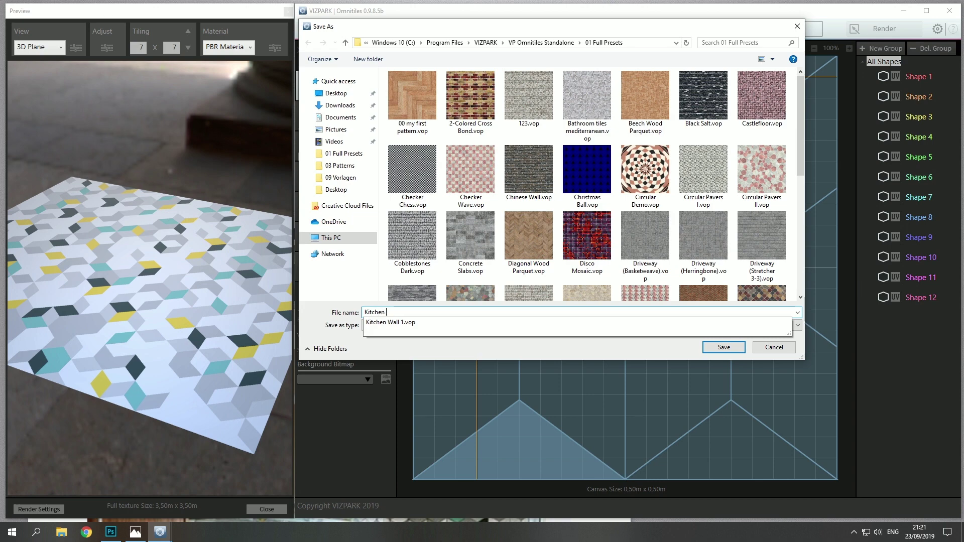
pyautogui.write('Tiles')
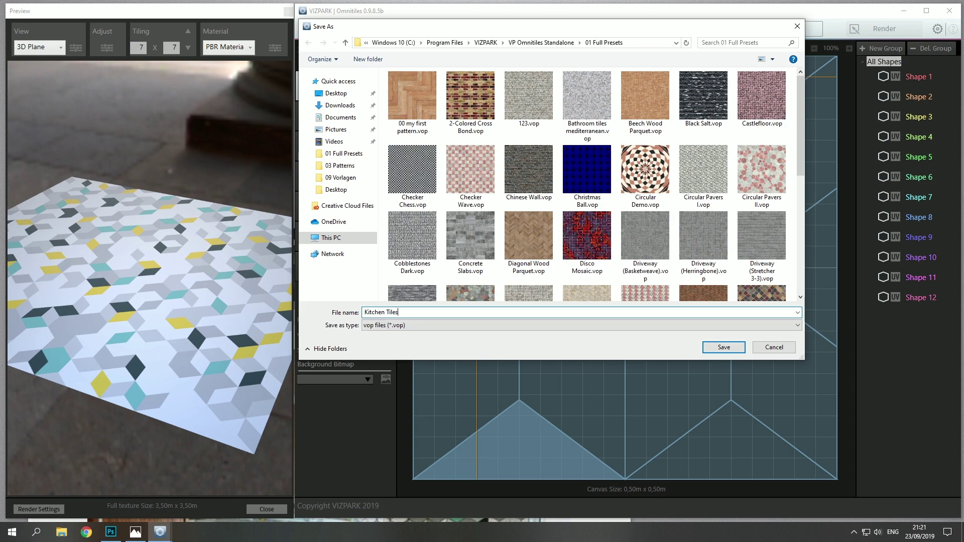
pyautogui.press('Return')
pyautogui.click(409, 291)
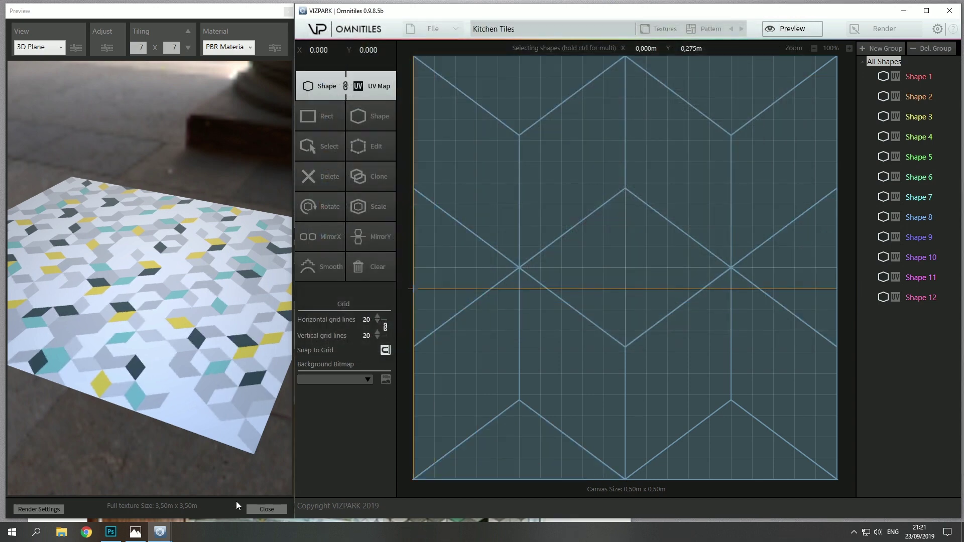
pyautogui.click(135, 532)
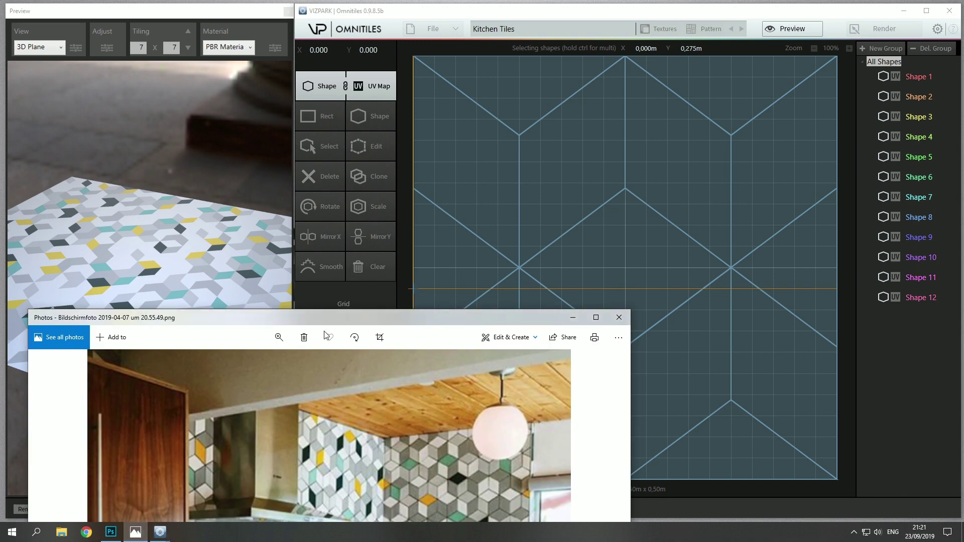
# In the material setup, set metallic to zero and use the edge map as height.
pyautogui.click(275, 48)
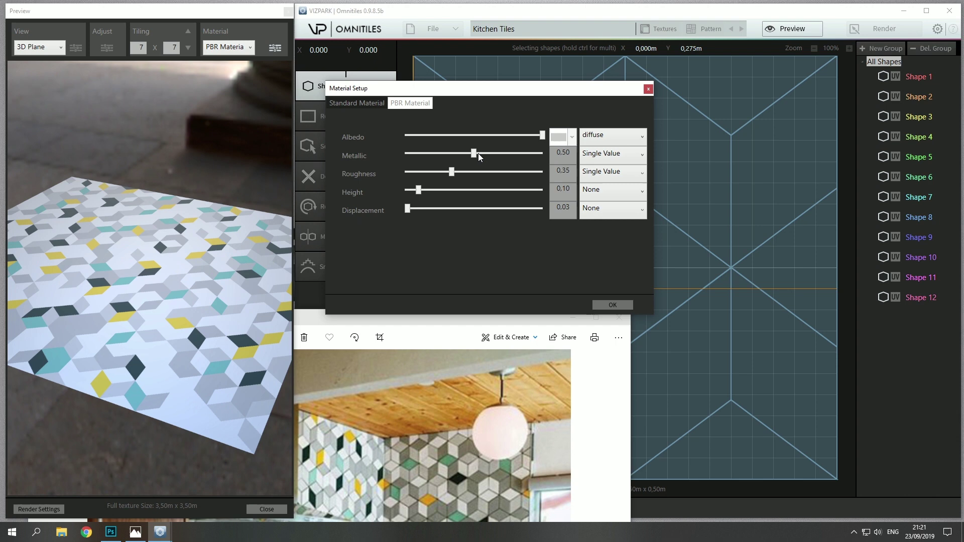
pyautogui.moveTo(465, 156); pyautogui.dragTo(401, 156)
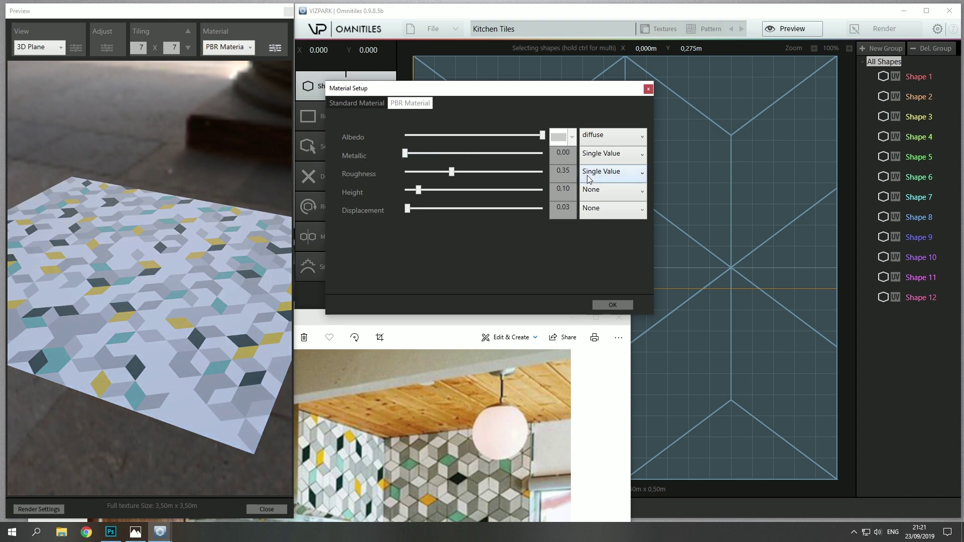
pyautogui.click(612, 191)
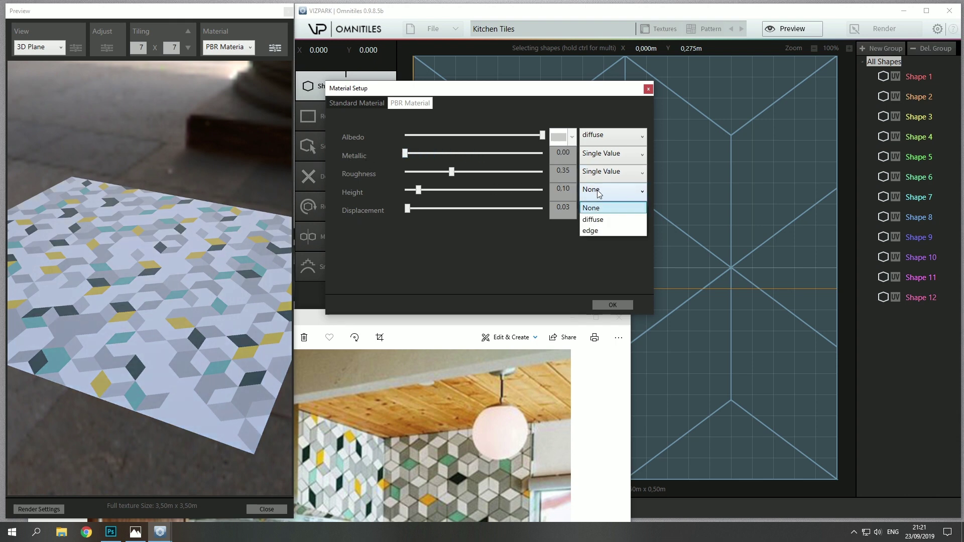
pyautogui.click(592, 231)
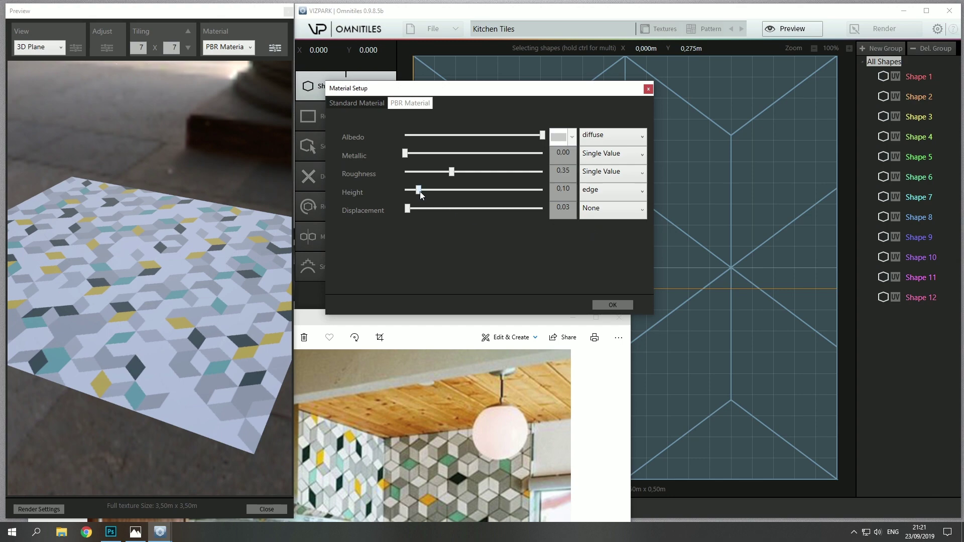
pyautogui.moveTo(258, 275); pyautogui.dragTo(233, 333)
# Compare edge map and diffuse colours as albedo, settling on the edge map.
pyautogui.moveTo(458, 319); pyautogui.dragTo(506, 165)
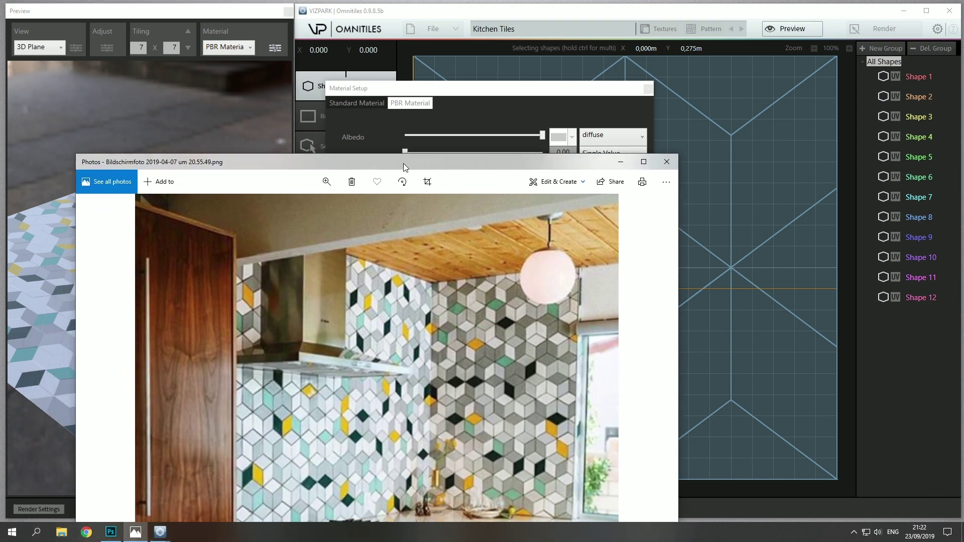
pyautogui.moveTo(403, 164); pyautogui.dragTo(353, 398)
pyautogui.moveTo(162, 290); pyautogui.dragTo(125, 308)
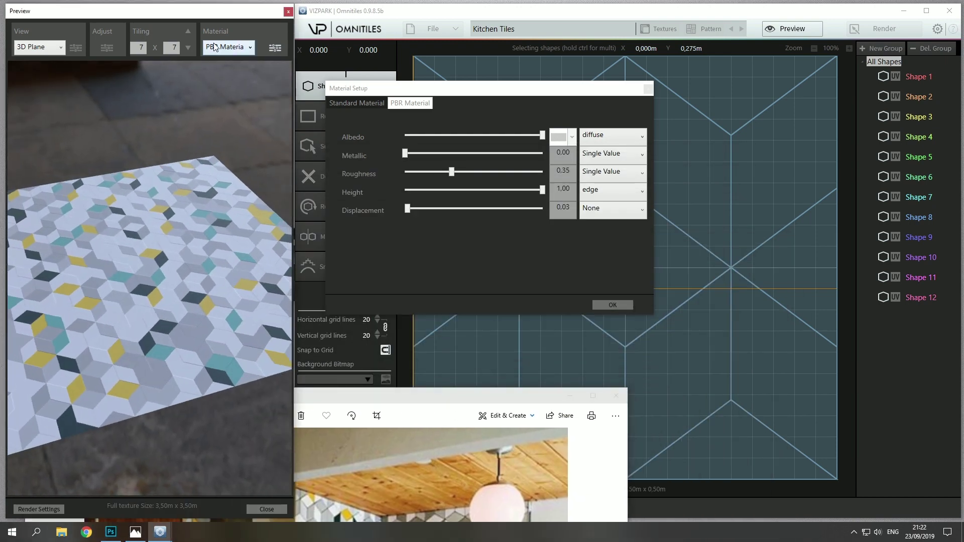
pyautogui.moveTo(151, 251); pyautogui.dragTo(155, 274)
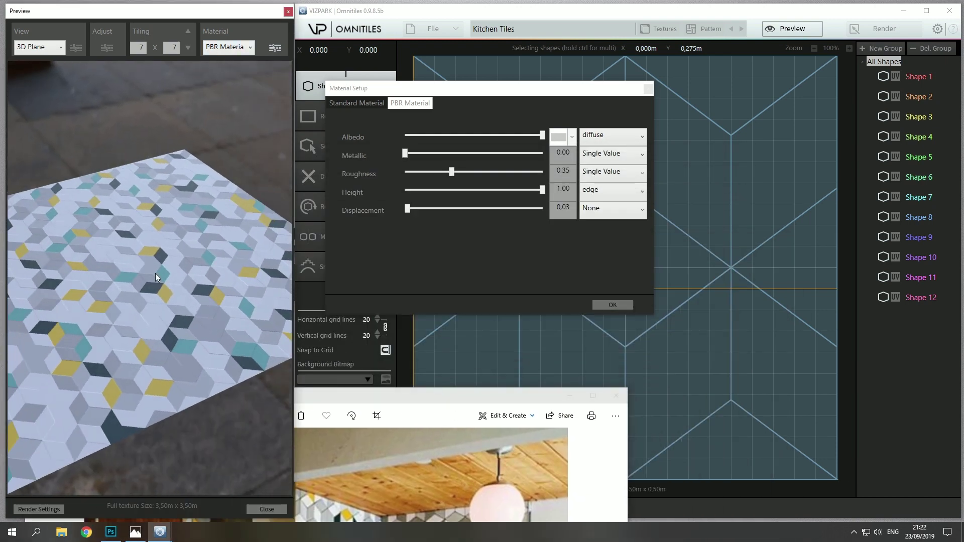
pyautogui.click(603, 137)
pyautogui.click(592, 175)
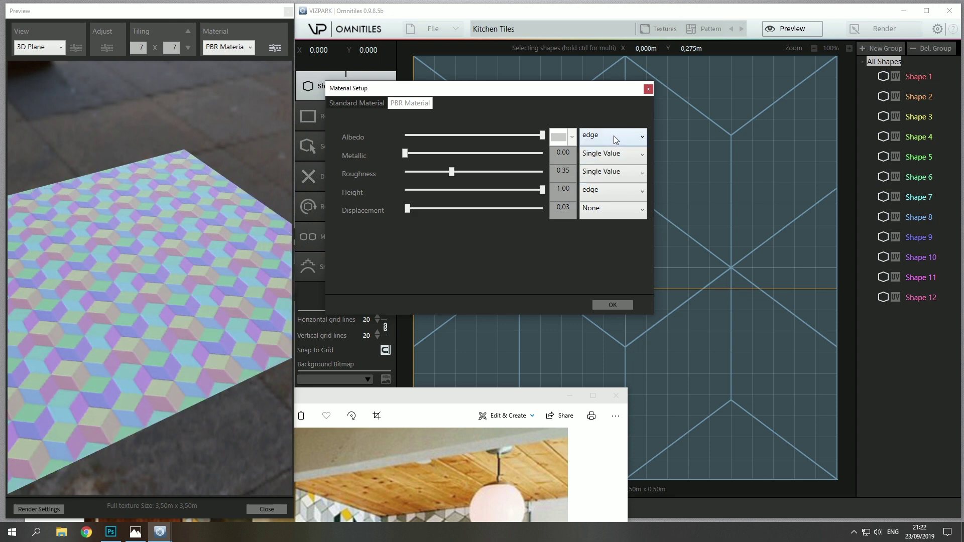
pyautogui.click(615, 140)
pyautogui.click(603, 162)
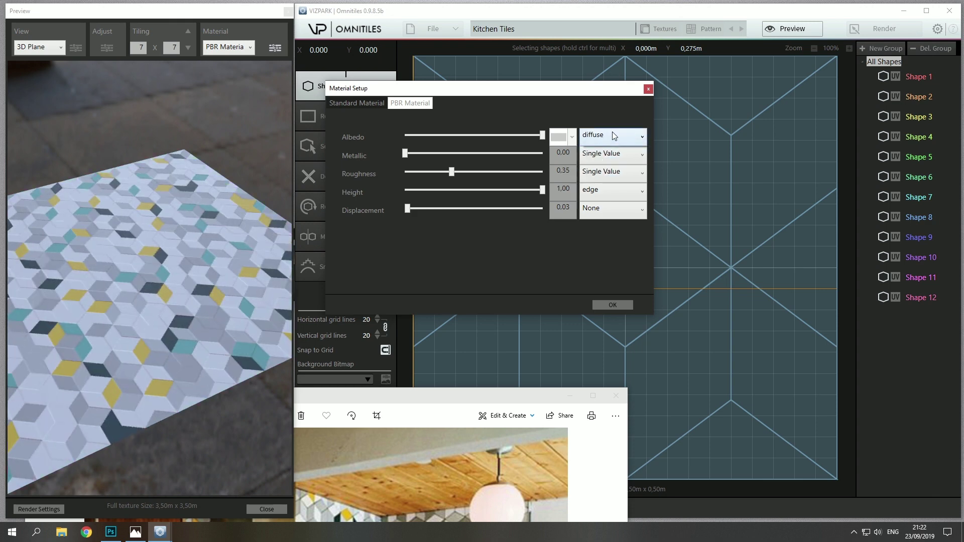
pyautogui.click(614, 136)
pyautogui.click(596, 176)
pyautogui.click(606, 157)
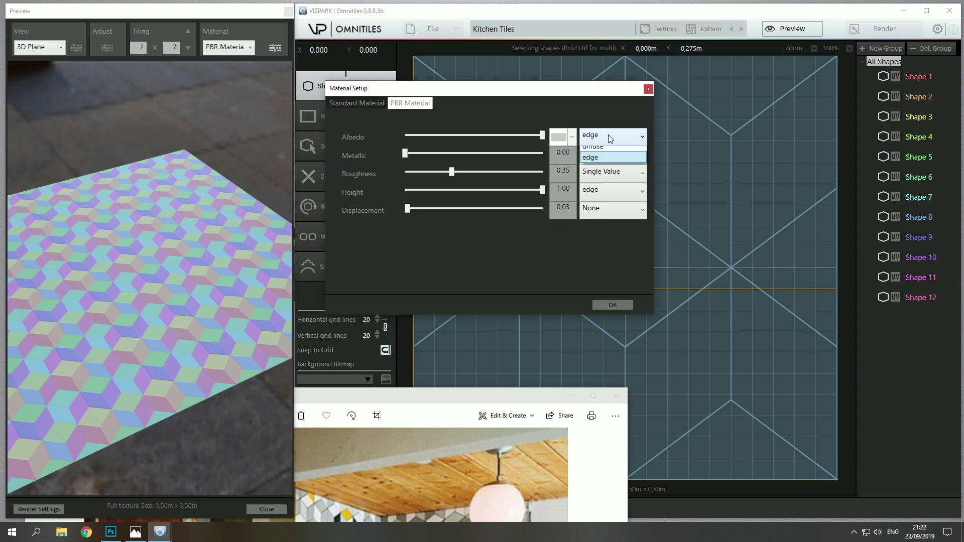
# Switch the preview to a flat 2D view of the edge channel and zoom in.
pyautogui.click(40, 47)
pyautogui.click(40, 47)
pyautogui.click(21, 61)
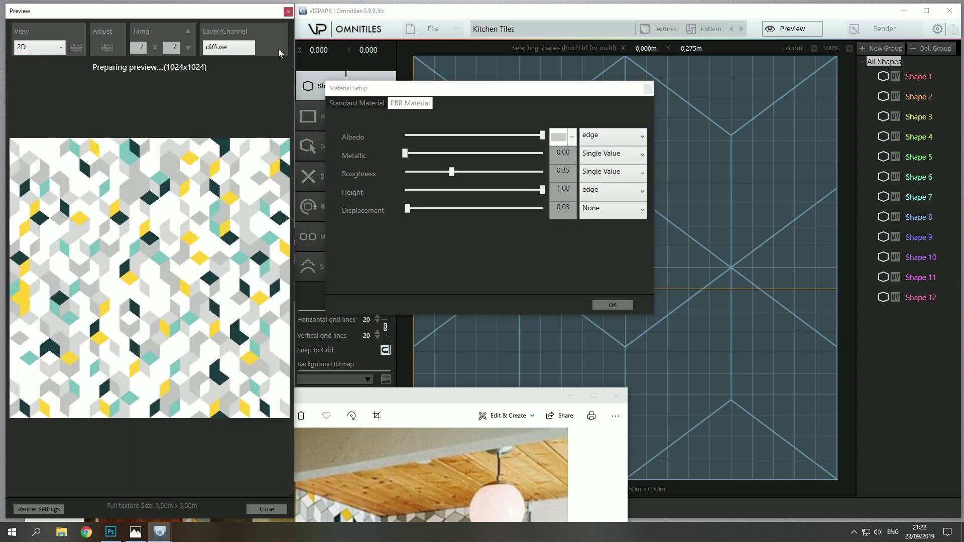
pyautogui.click(236, 47)
pyautogui.click(231, 71)
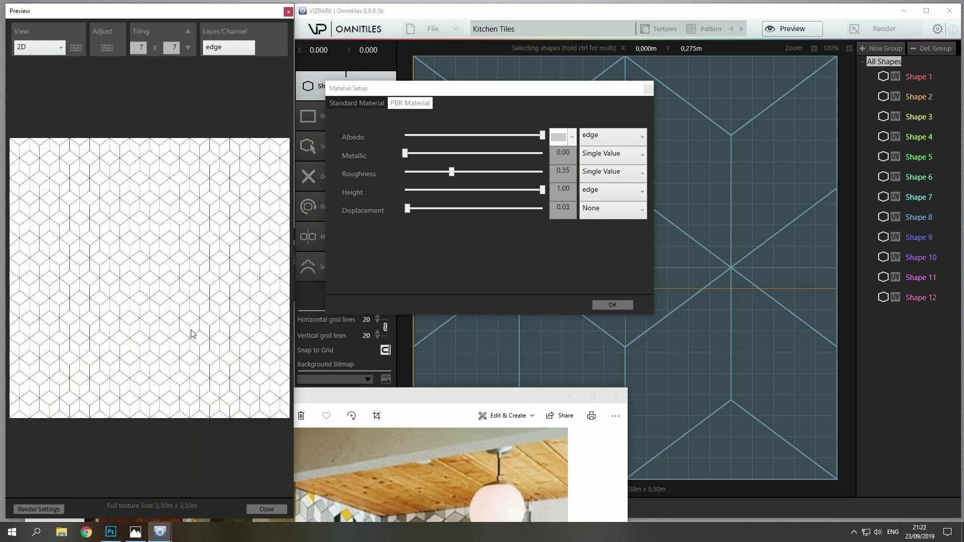
pyautogui.scroll(3, 178, 304)
pyautogui.scroll(-3, 201, 286)
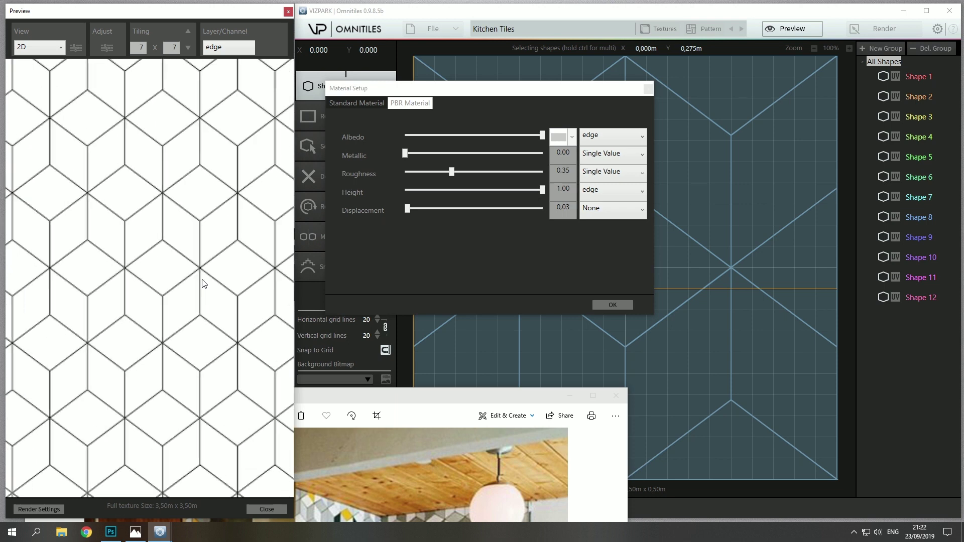
pyautogui.scroll(3, 177, 234)
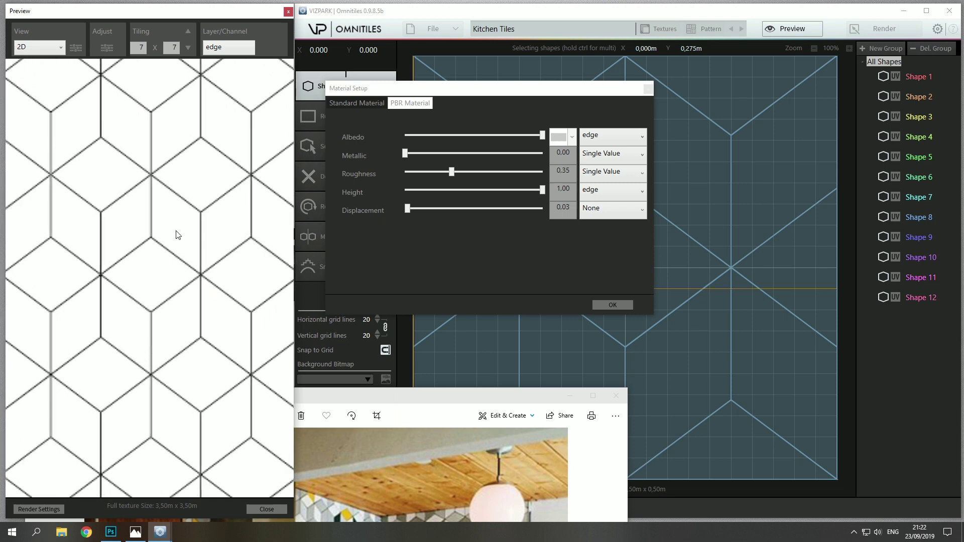
pyautogui.click(75, 48)
# Raise the preview map size to 2048 x 2048 and show the tiles on a 3D Plane.
pyautogui.click(447, 123)
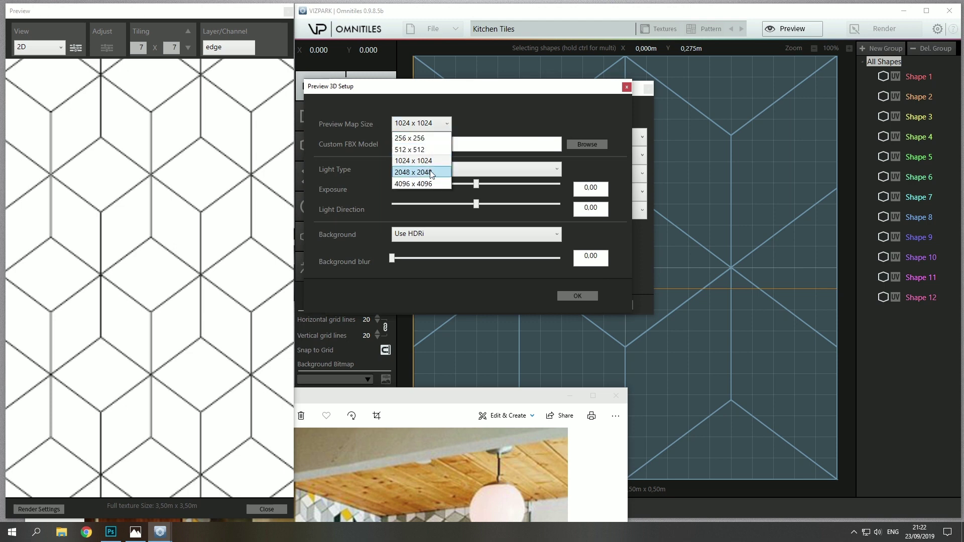
pyautogui.click(430, 173)
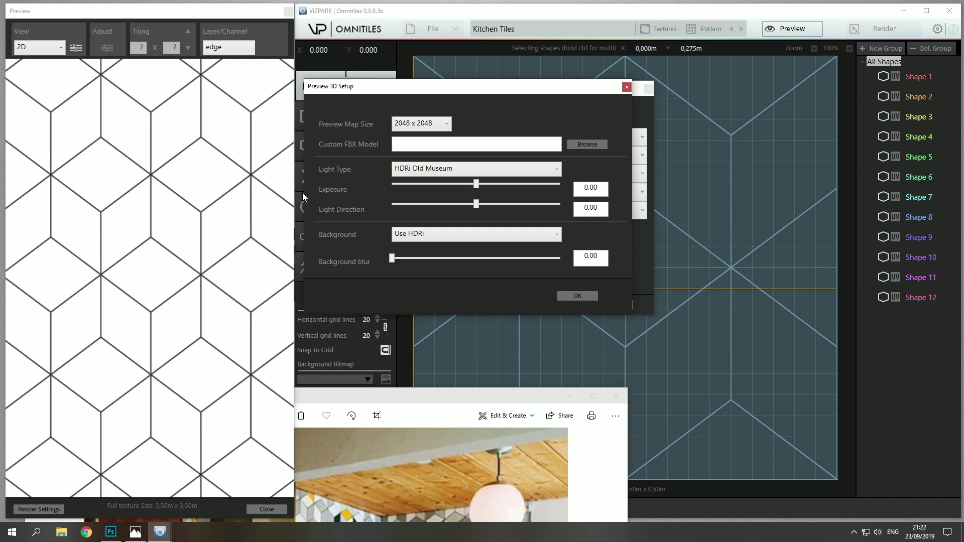
pyautogui.click(43, 46)
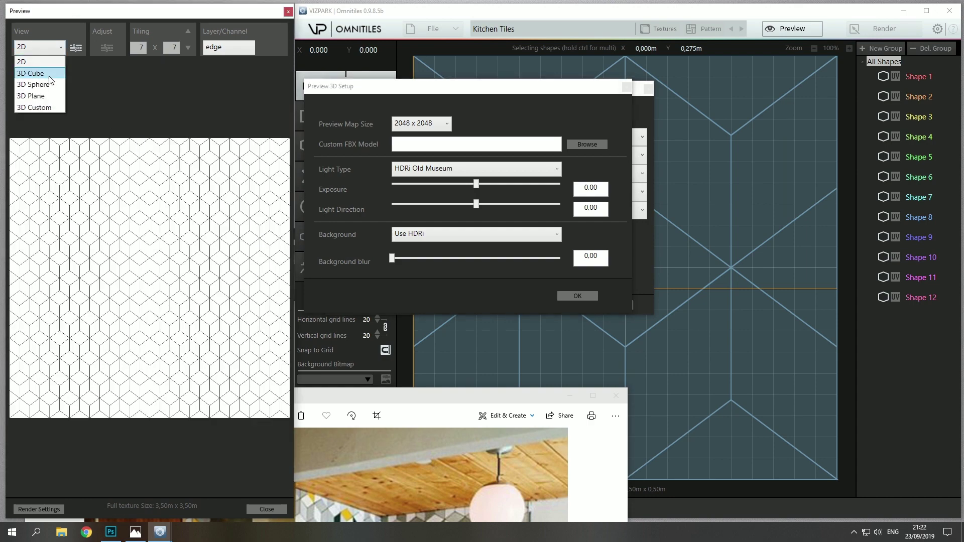
pyautogui.click(48, 94)
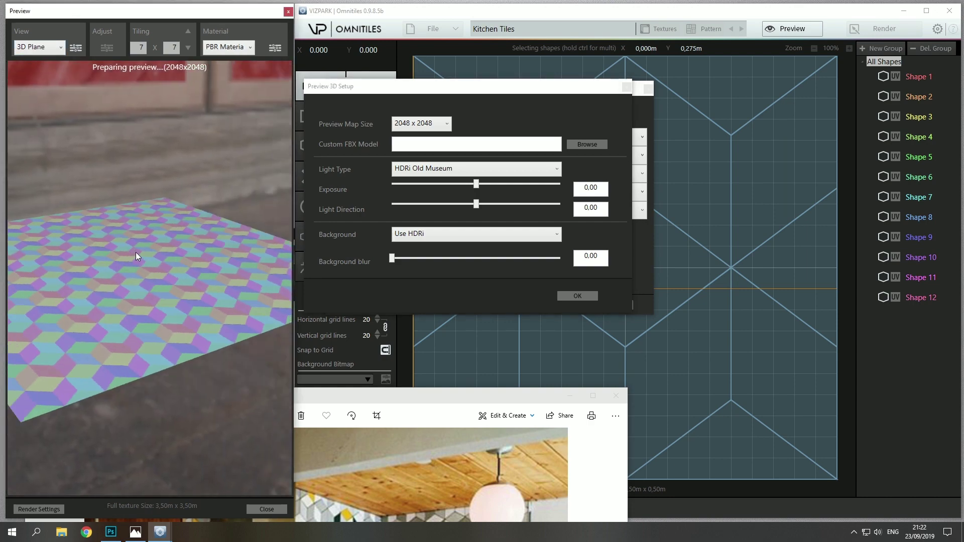
pyautogui.click(279, 46)
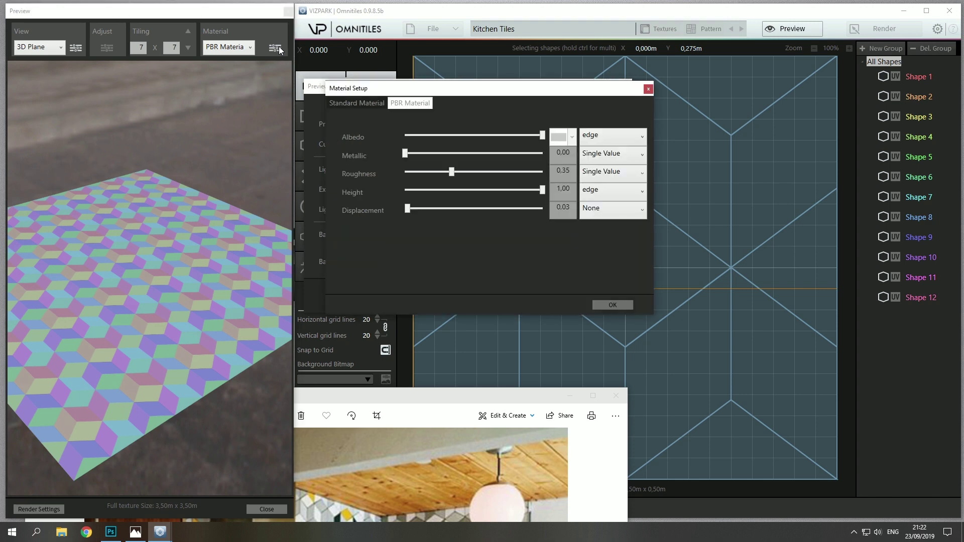
# Keep diffuse textures as albedo, lower roughness to 0,04, and close the material settings.
pyautogui.click(597, 154)
pyautogui.click(598, 155)
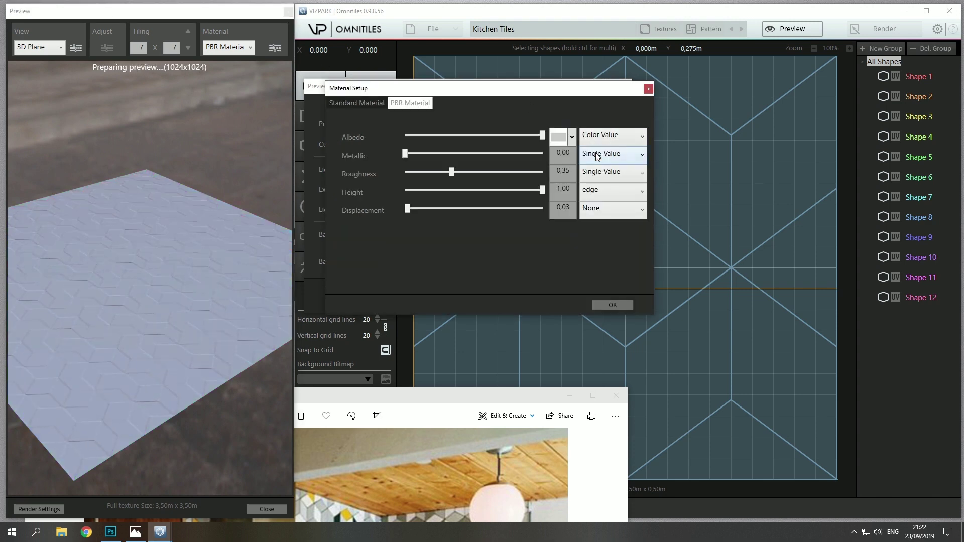
pyautogui.click(605, 140)
pyautogui.click(608, 169)
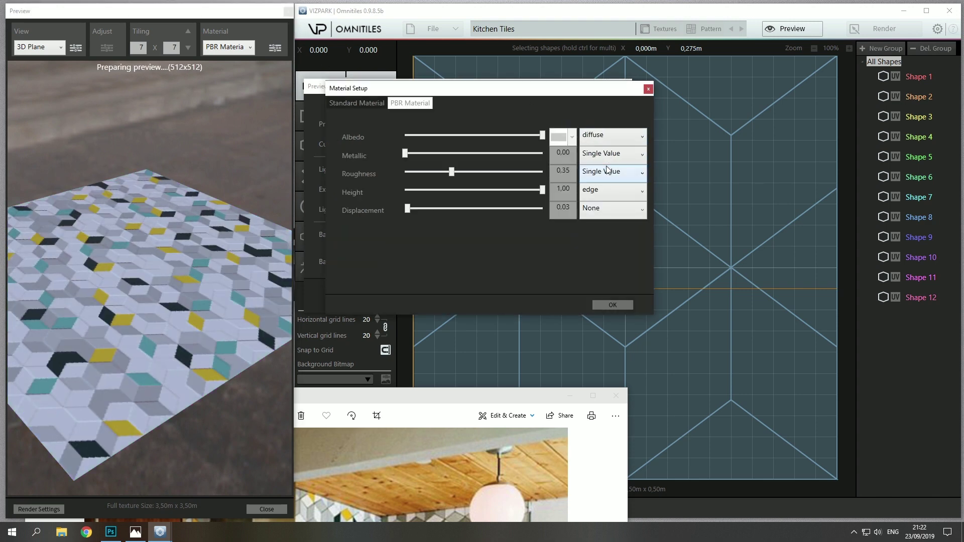
pyautogui.moveTo(35, 298); pyautogui.dragTo(195, 282)
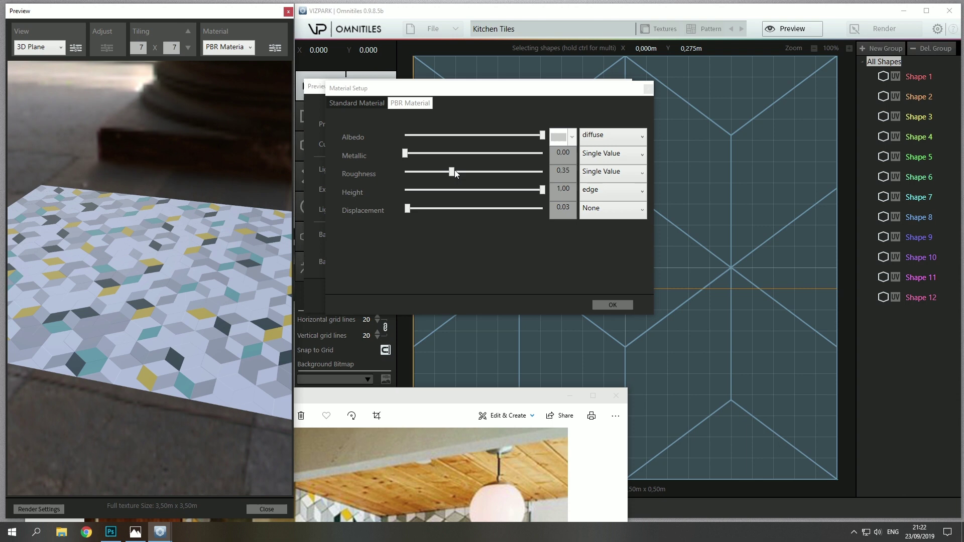
pyautogui.moveTo(454, 170); pyautogui.dragTo(413, 183)
pyautogui.moveTo(267, 253); pyautogui.dragTo(185, 328)
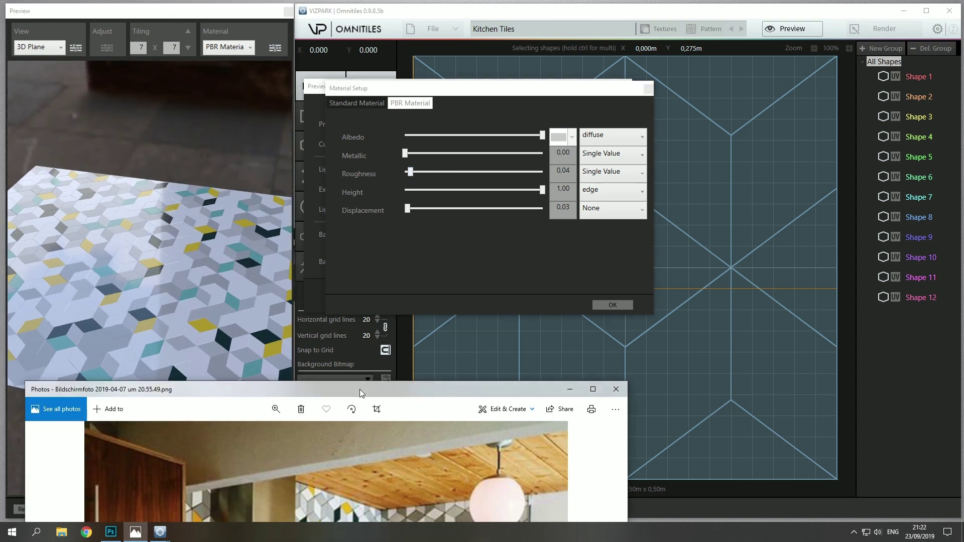
pyautogui.click(648, 89)
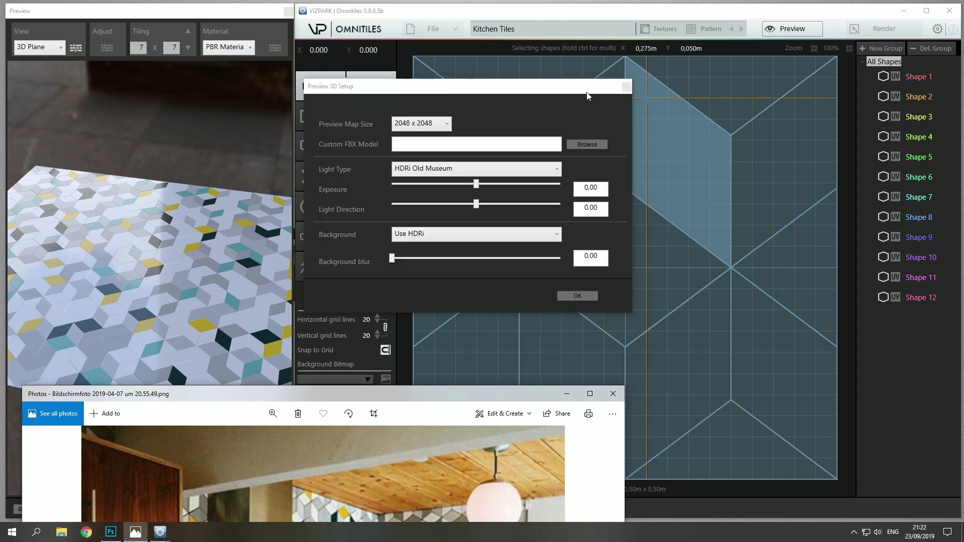
# Open the roughness channel in the tile textures manager to add bitmaps.
pyautogui.click(576, 296)
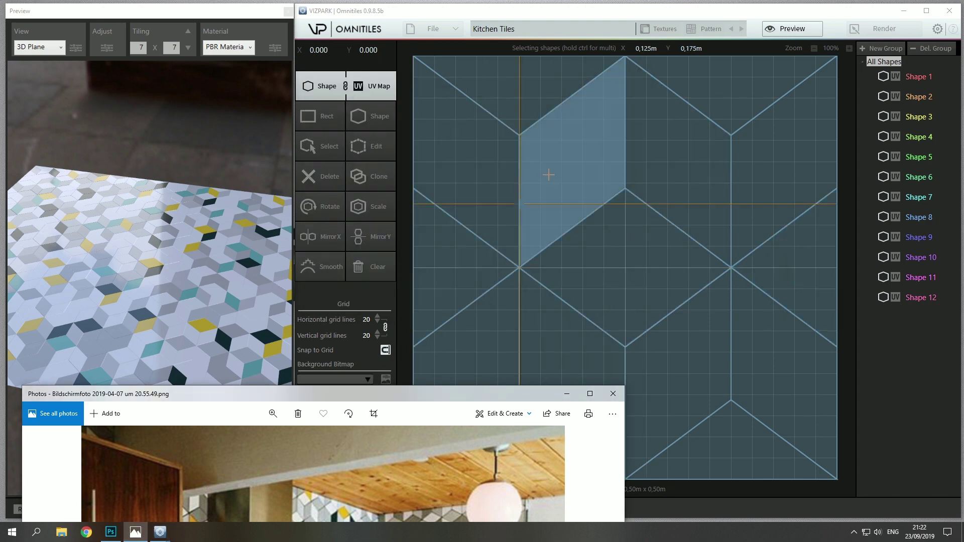
pyautogui.click(661, 30)
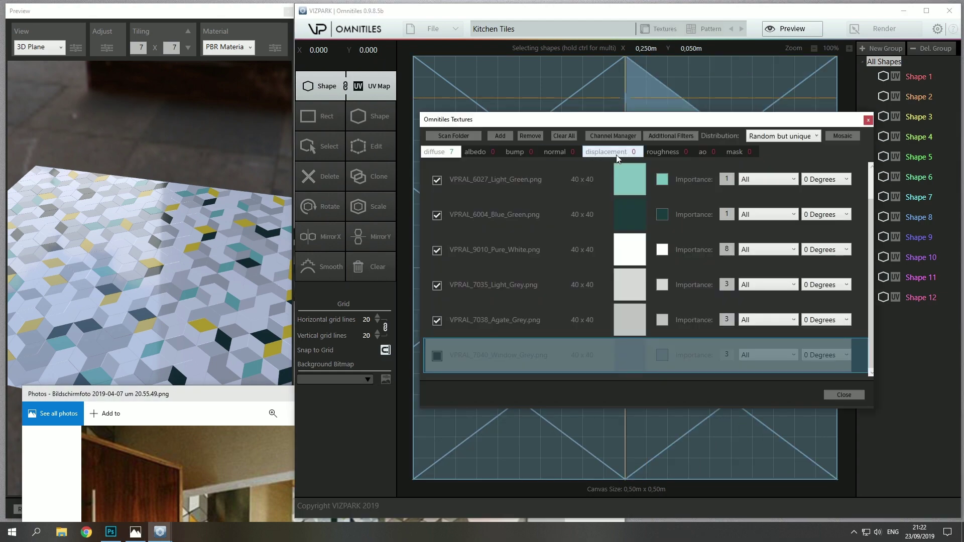
pyautogui.click(665, 152)
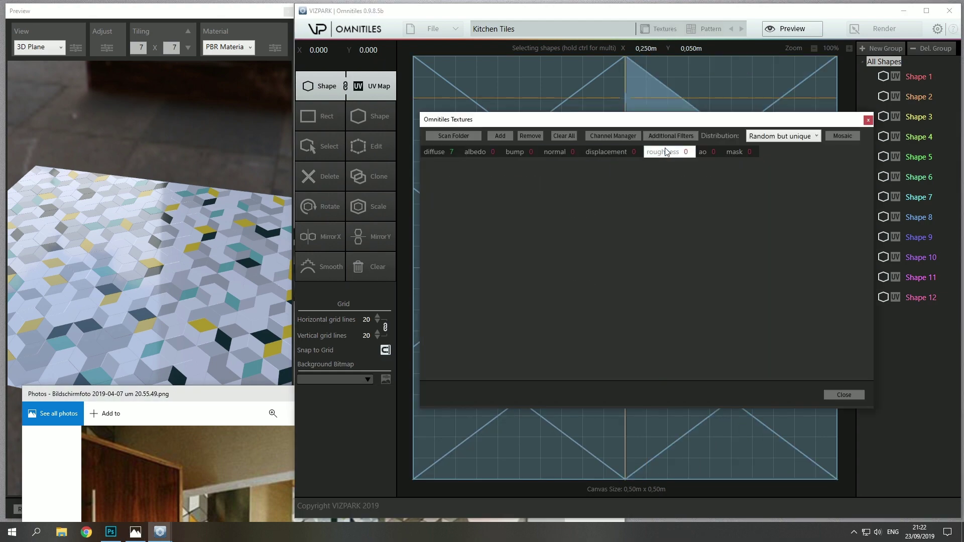
pyautogui.click(502, 136)
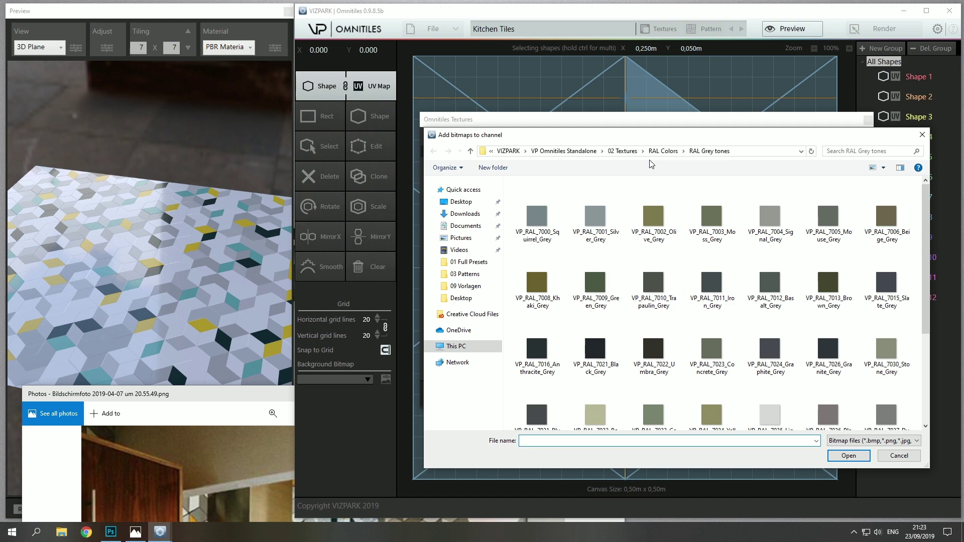
# Load all ten VP_Scratch_map files from Surface maps > Scratch Maps into the channel.
pyautogui.click(663, 151)
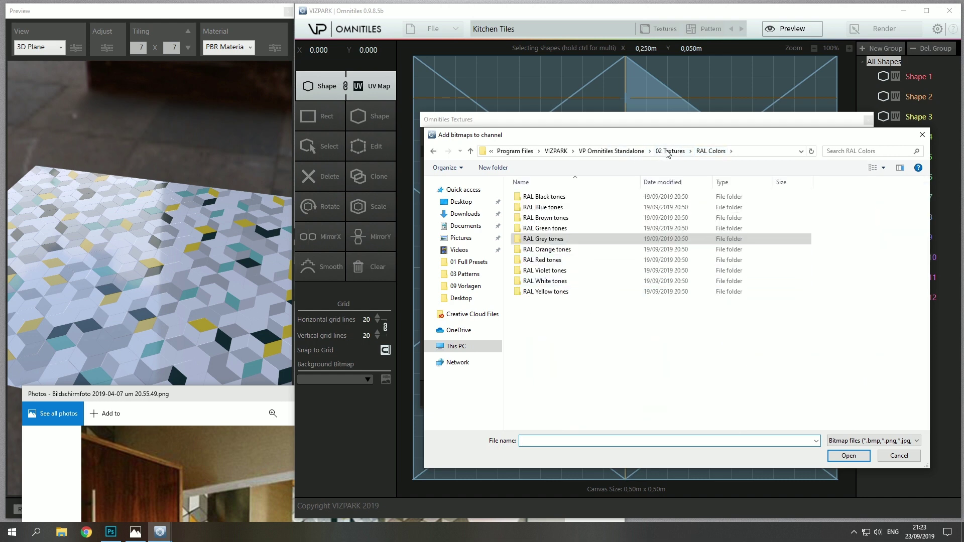
pyautogui.click(671, 151)
pyautogui.scroll(-4, 575, 325)
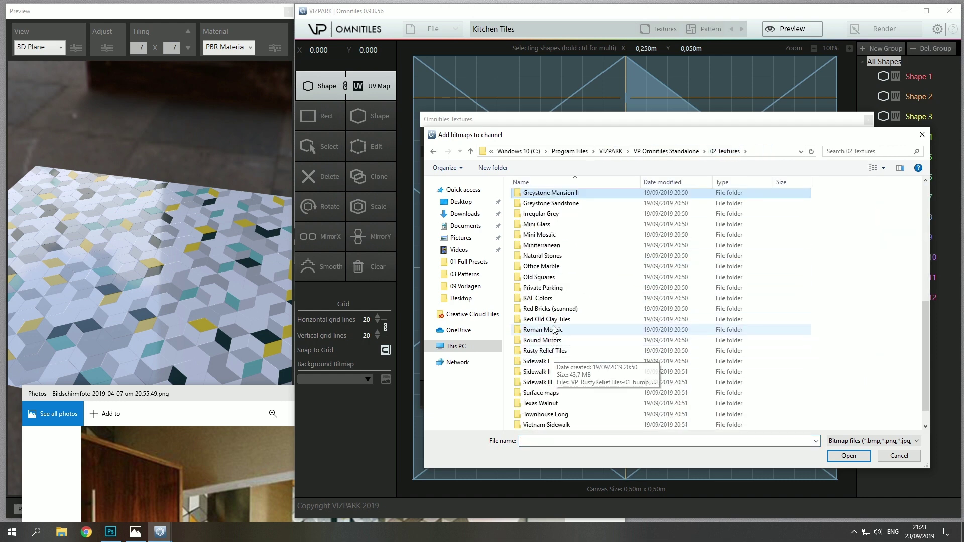
pyautogui.doubleClick(547, 392)
pyautogui.click(558, 209)
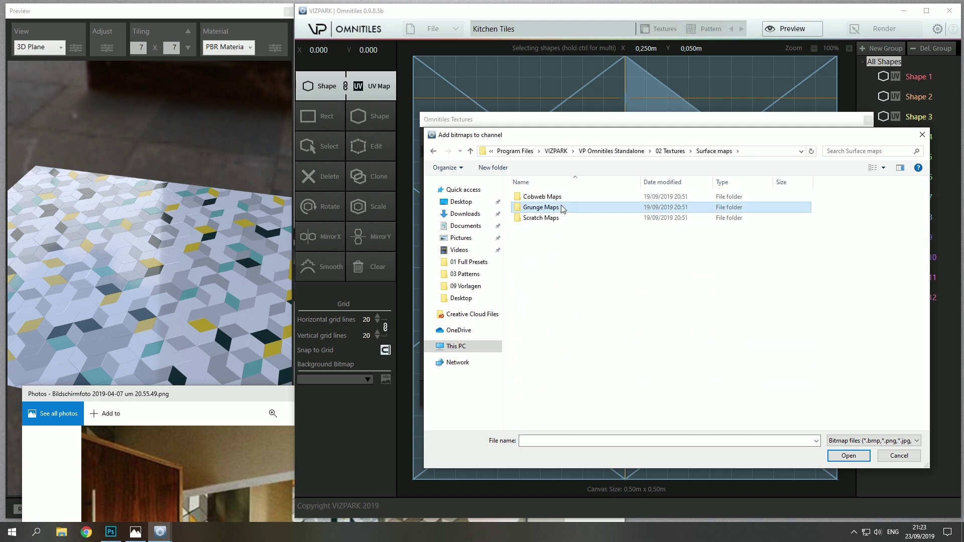
pyautogui.doubleClick(561, 208)
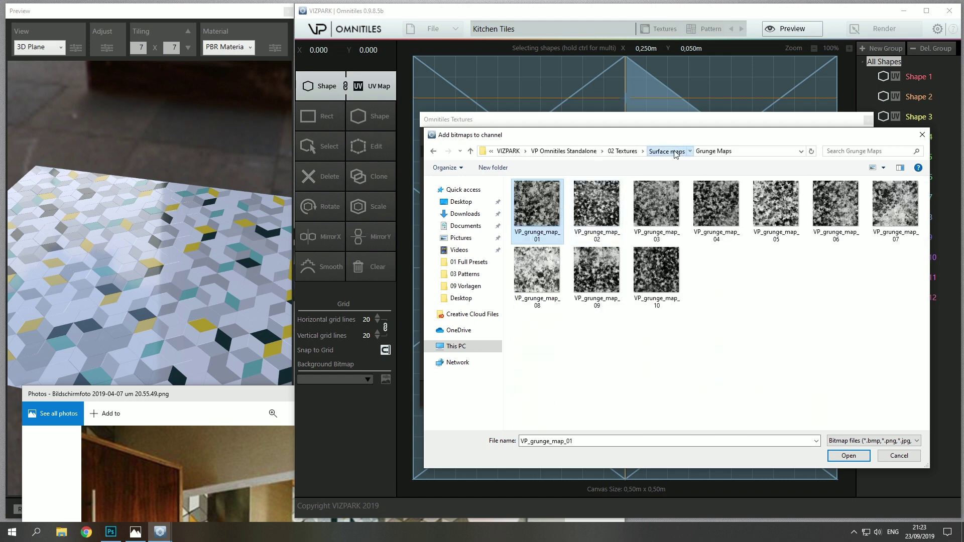
pyautogui.click(667, 152)
pyautogui.doubleClick(564, 220)
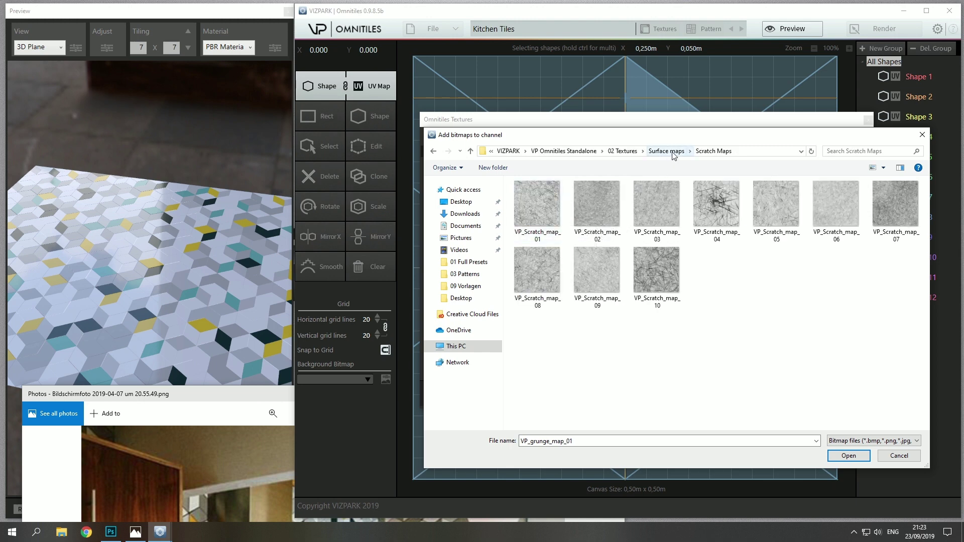
pyautogui.keyDown('ctrl'); pyautogui.click(658, 271); pyautogui.keyUp('ctrl')
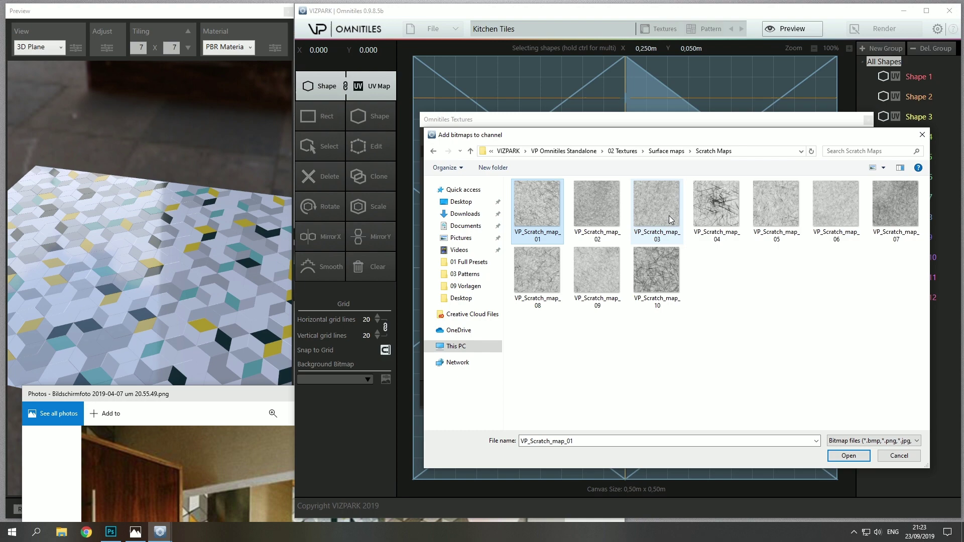
pyautogui.hotkey('ctrl', 'a')
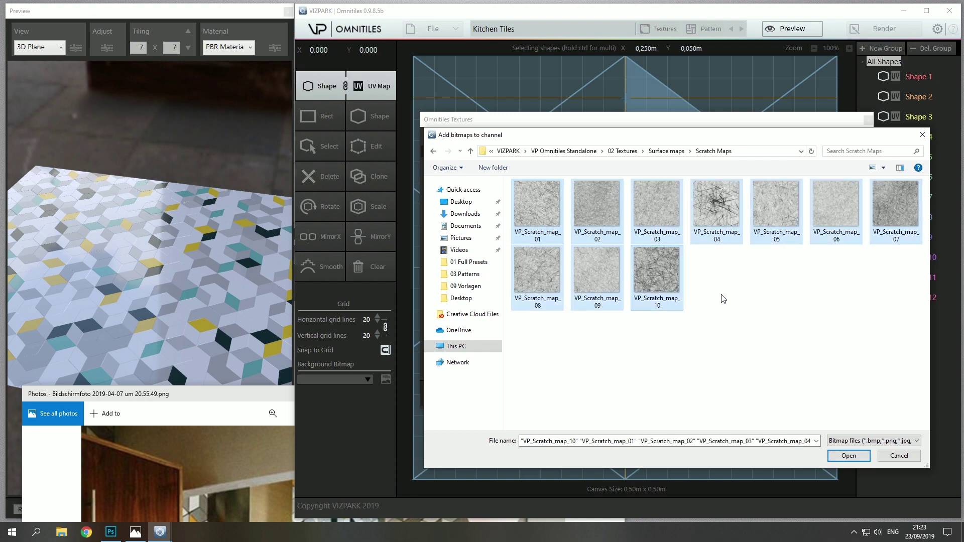
pyautogui.click(848, 455)
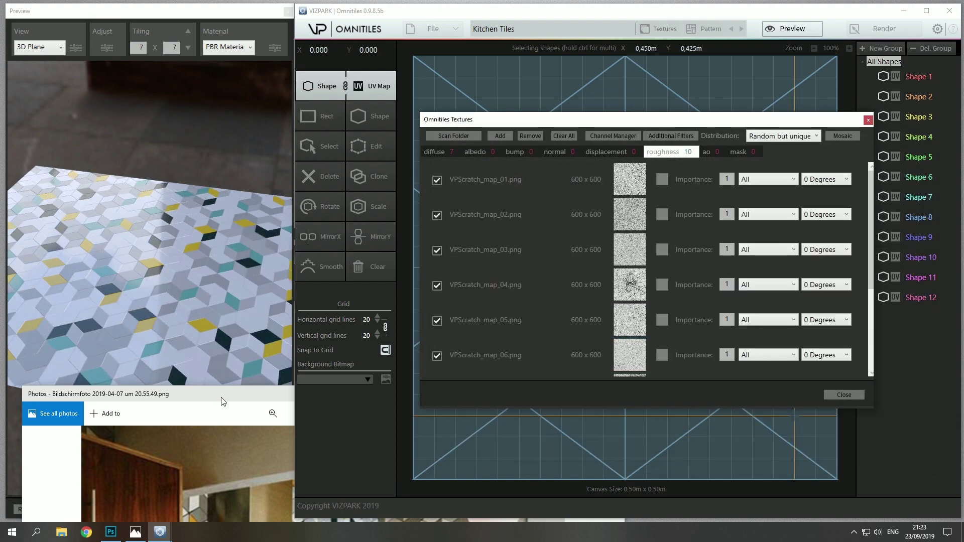
pyautogui.click(273, 48)
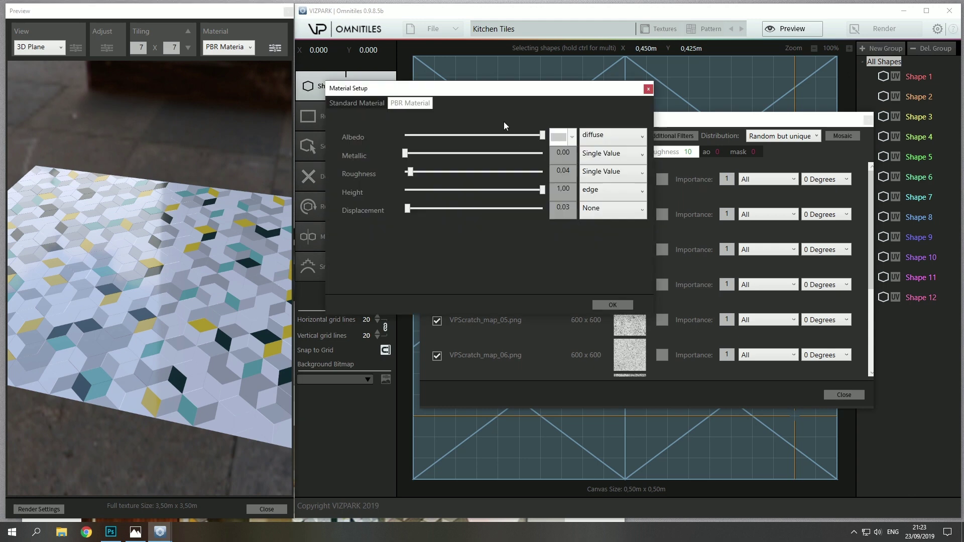
pyautogui.click(608, 175)
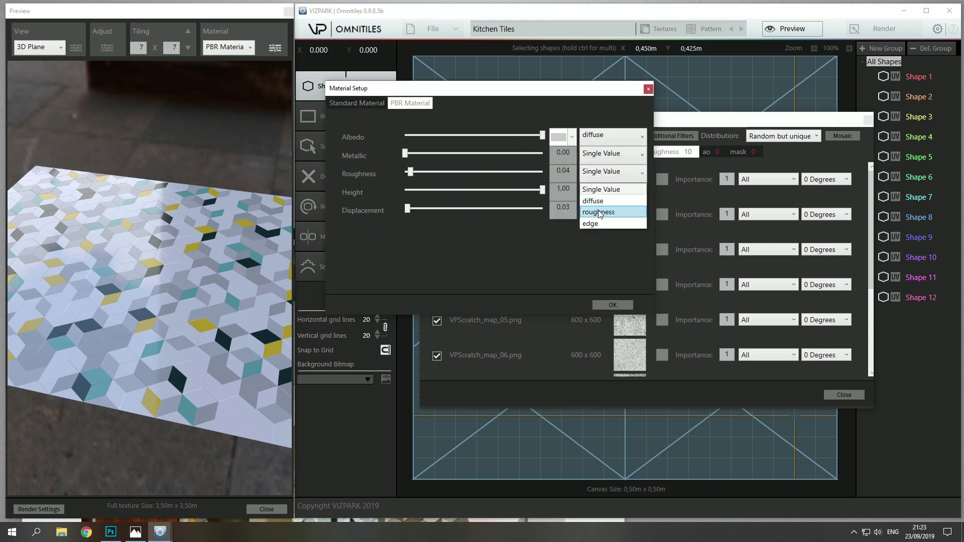
pyautogui.click(598, 212)
pyautogui.moveTo(212, 301); pyautogui.dragTo(388, 217)
pyautogui.moveTo(409, 173); pyautogui.dragTo(516, 186)
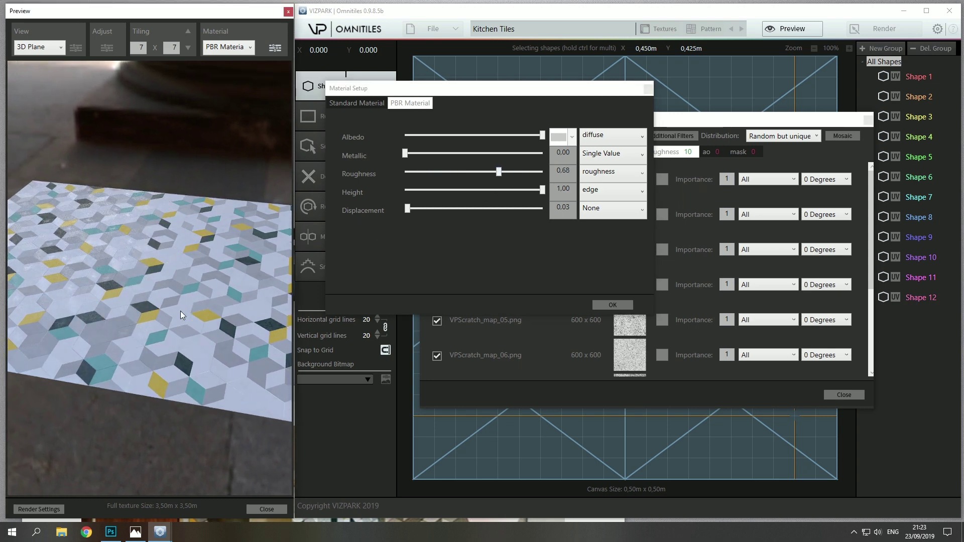
pyautogui.moveTo(179, 311); pyautogui.dragTo(173, 270)
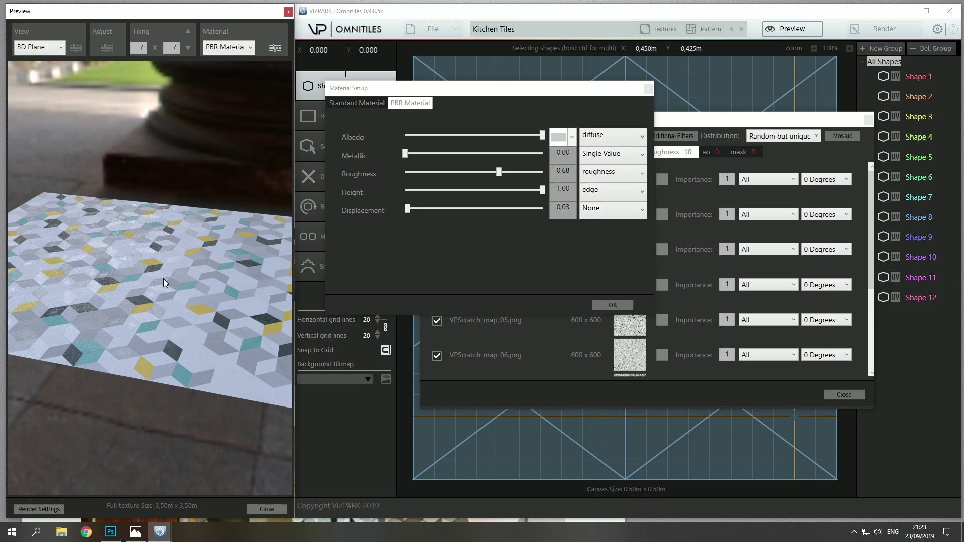
pyautogui.scroll(5, 173, 261)
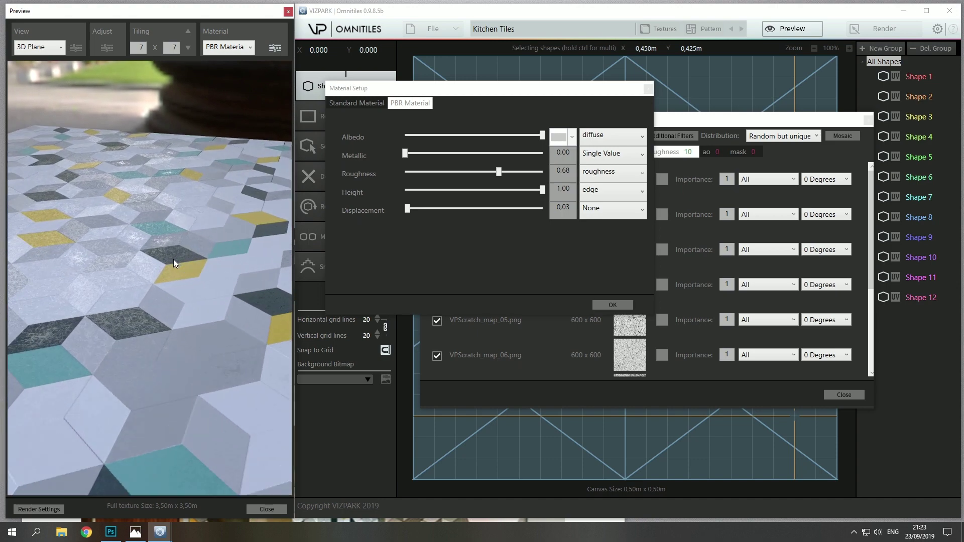
pyautogui.moveTo(173, 259); pyautogui.dragTo(196, 270)
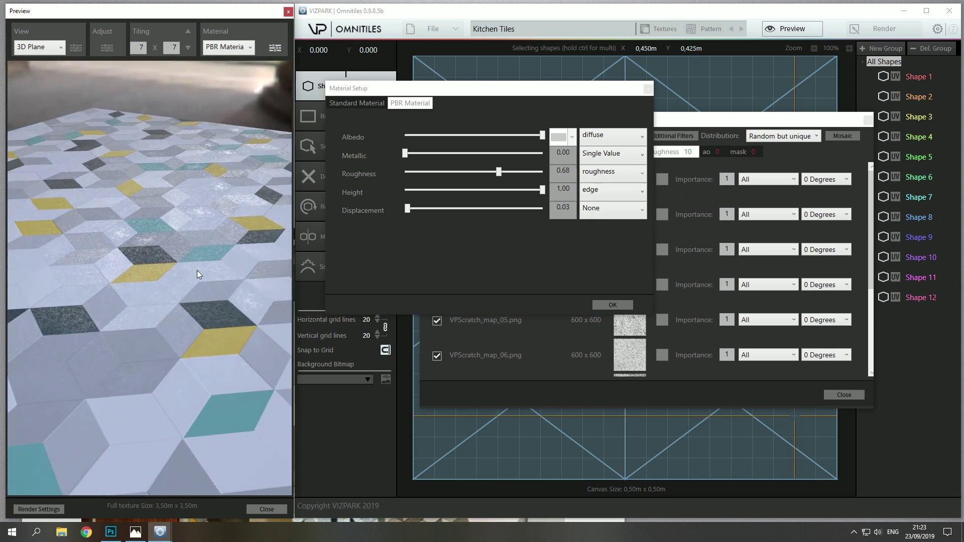
# Set the global UV scale to 500 in the general texture settings.
pyautogui.click(105, 51)
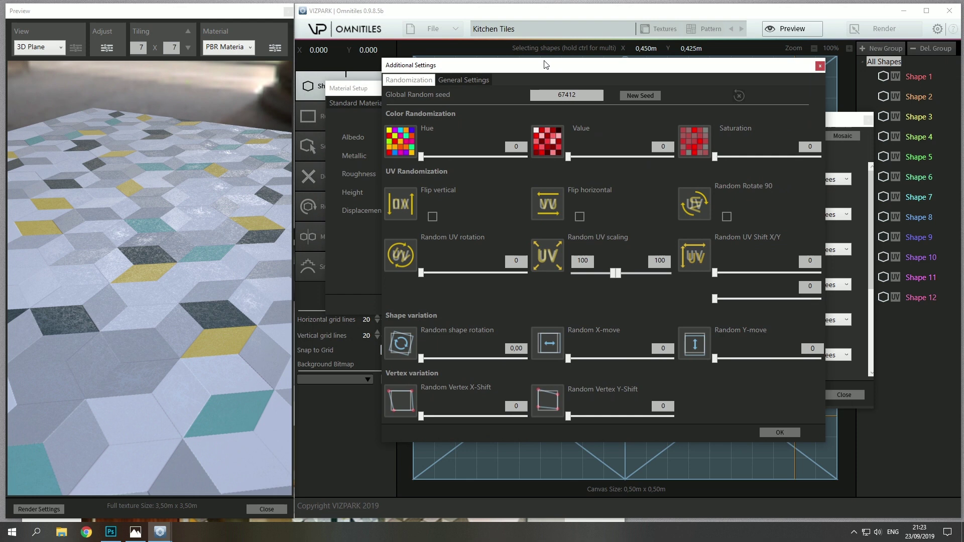
pyautogui.click(426, 81)
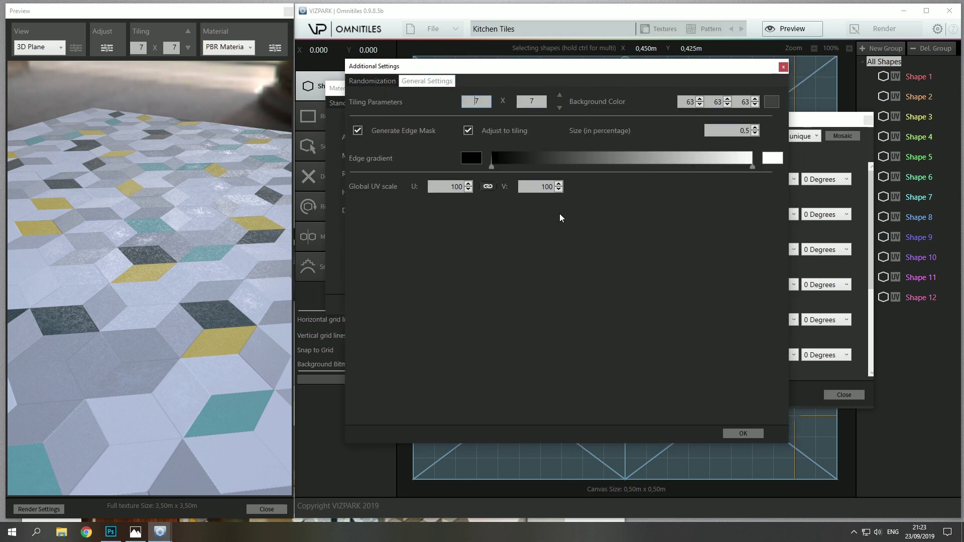
pyautogui.doubleClick(453, 187)
pyautogui.write('500')
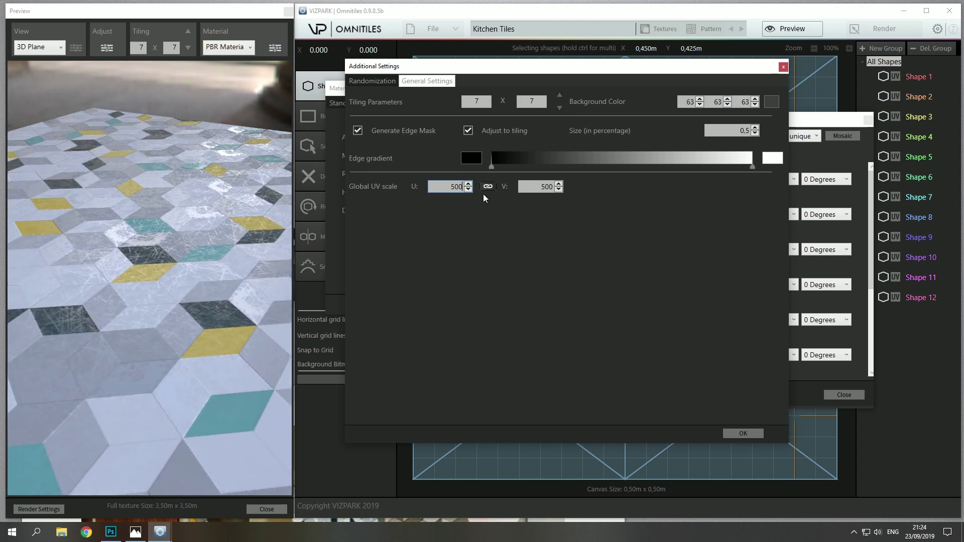
# Randomize UV scaling 83–115, rotation up to 103, UV shift, 90° rotation and both flips.
pyautogui.click(372, 81)
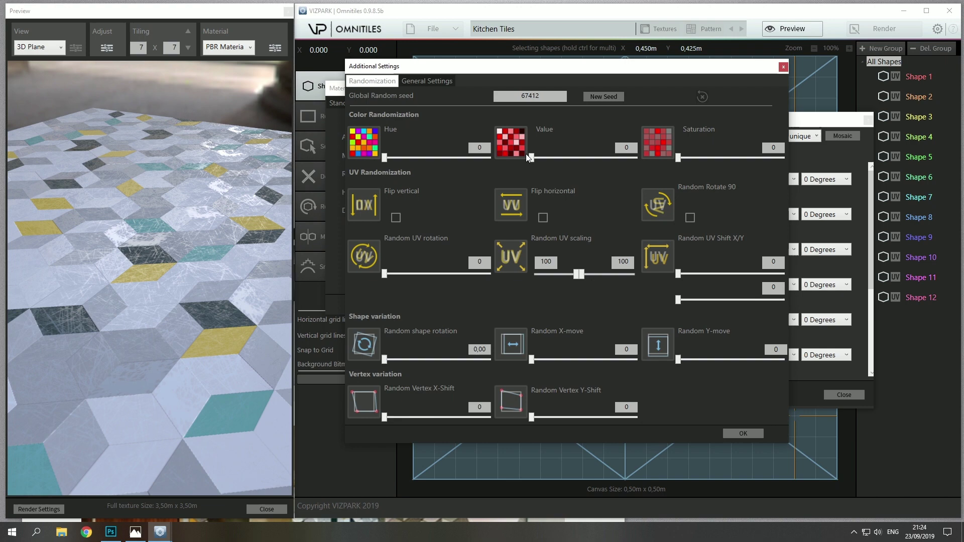
pyautogui.moveTo(580, 276)
pyautogui.mouseDown()
pyautogui.moveTo(590, 278)
pyautogui.moveTo(568, 273)
pyautogui.mouseUp()
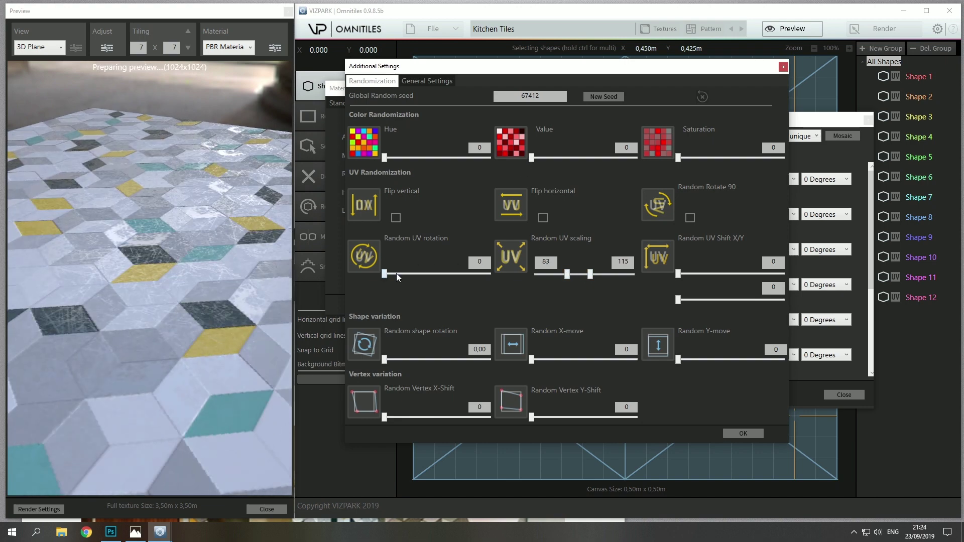
pyautogui.moveTo(396, 273); pyautogui.dragTo(415, 275)
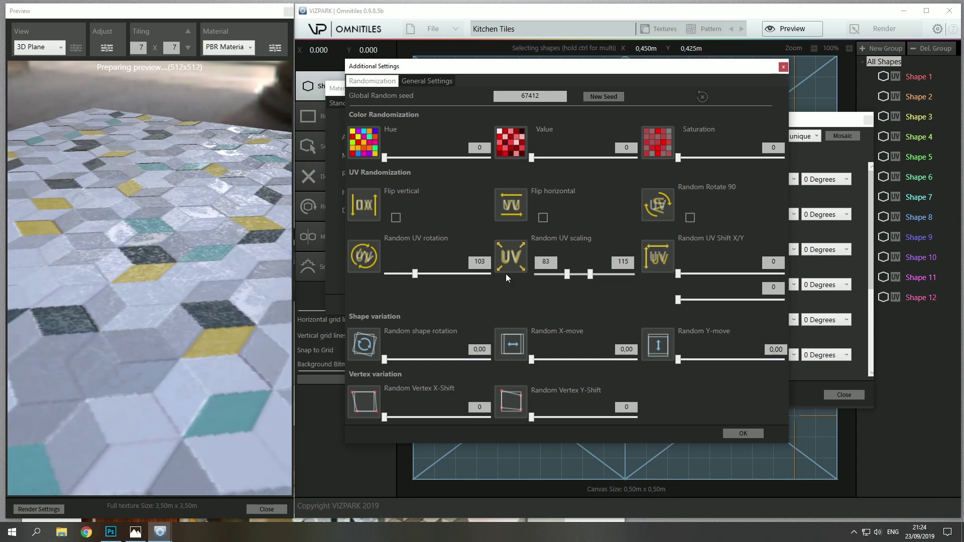
pyautogui.moveTo(683, 273); pyautogui.dragTo(688, 302)
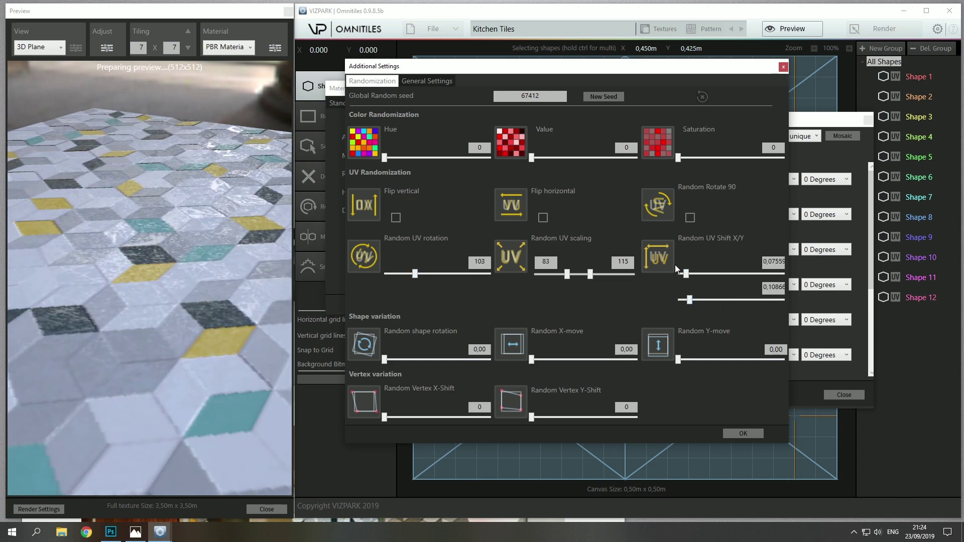
pyautogui.click(689, 218)
pyautogui.click(542, 217)
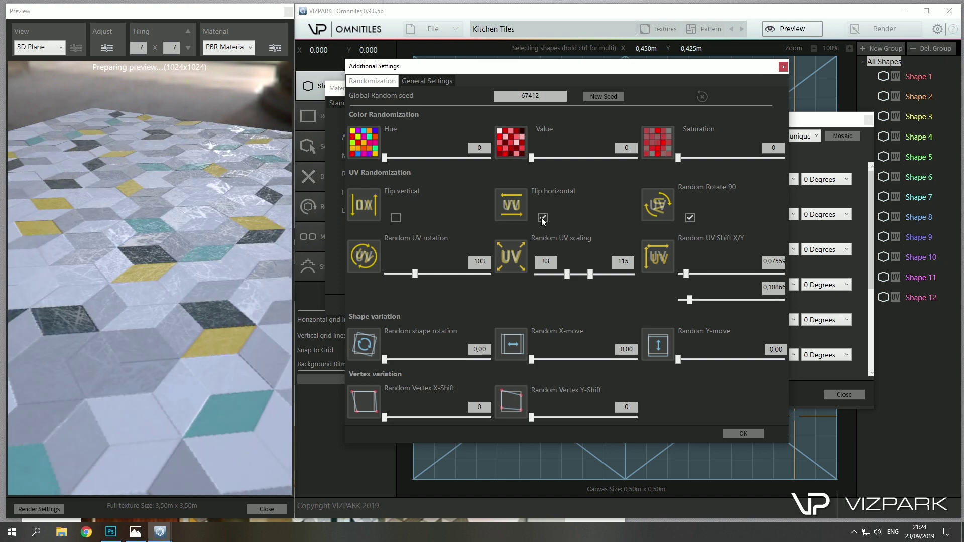
pyautogui.click(395, 217)
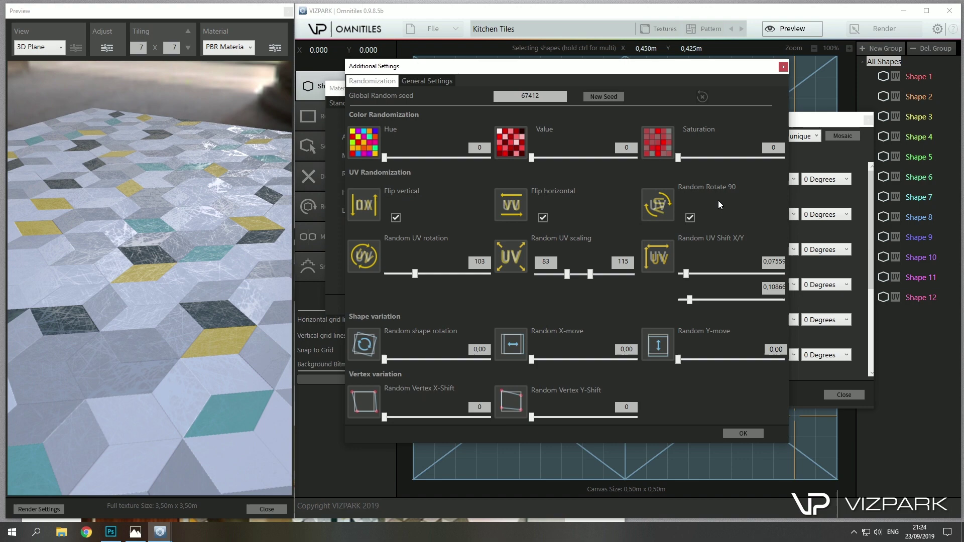
pyautogui.moveTo(385, 157); pyautogui.dragTo(350, 154)
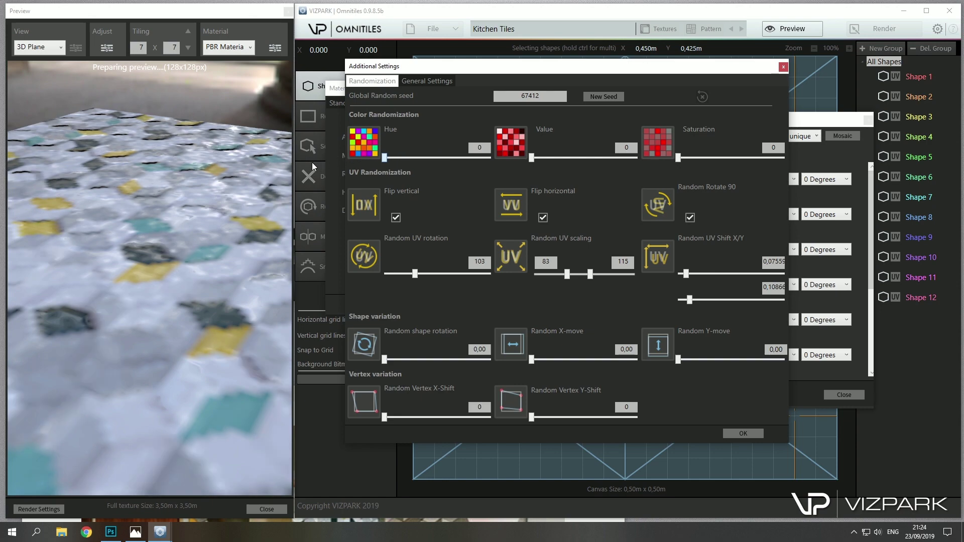
pyautogui.moveTo(155, 297); pyautogui.dragTo(165, 268)
pyautogui.click(135, 531)
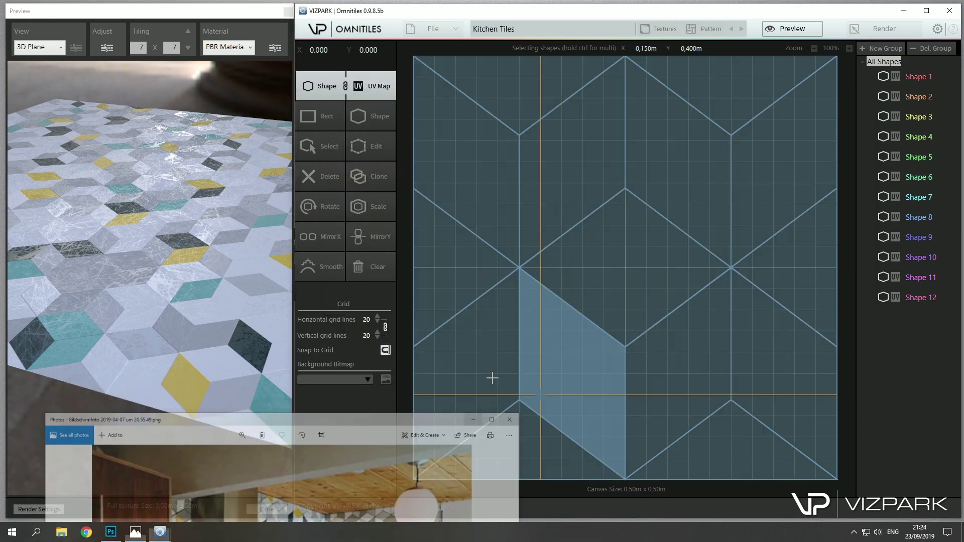
pyautogui.moveTo(167, 291); pyautogui.dragTo(158, 254)
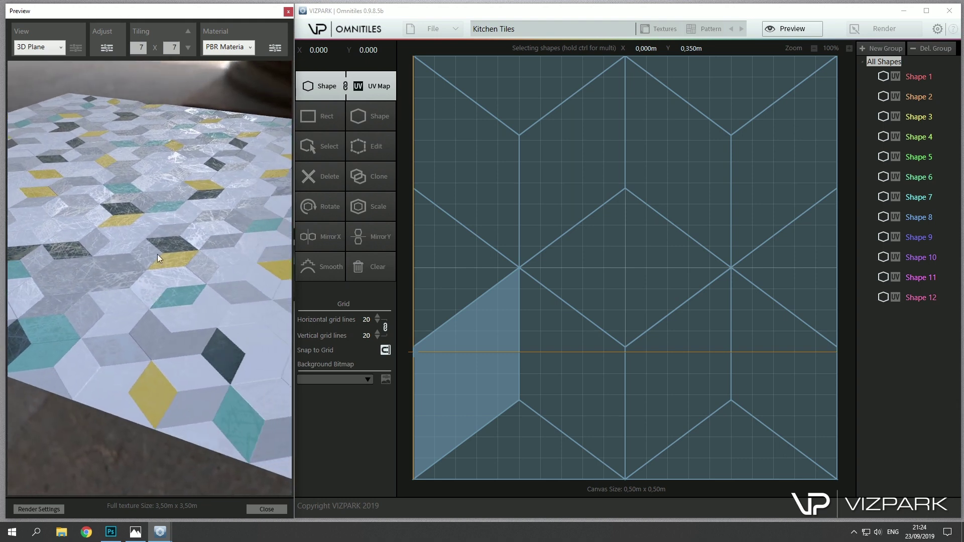
# Light the preview with HDRi Studio and blur its background.
pyautogui.click(76, 47)
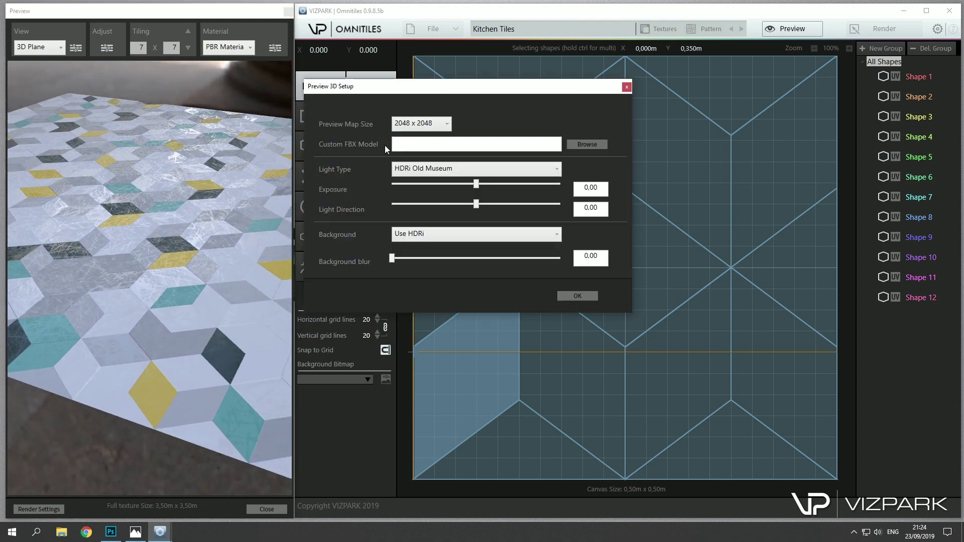
pyautogui.click(434, 171)
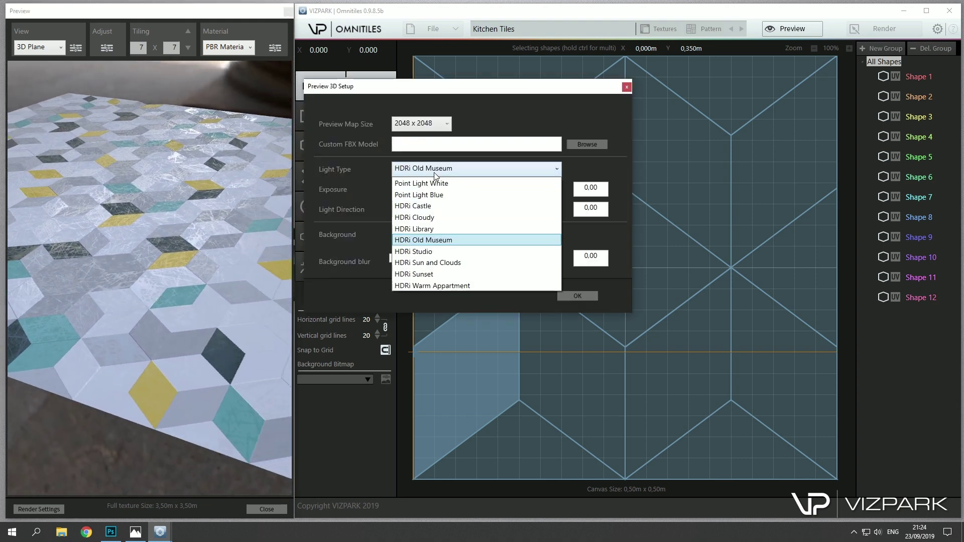
pyautogui.click(453, 252)
pyautogui.moveTo(277, 253); pyautogui.dragTo(315, 245)
pyautogui.moveTo(402, 257); pyautogui.dragTo(511, 264)
pyautogui.click(587, 296)
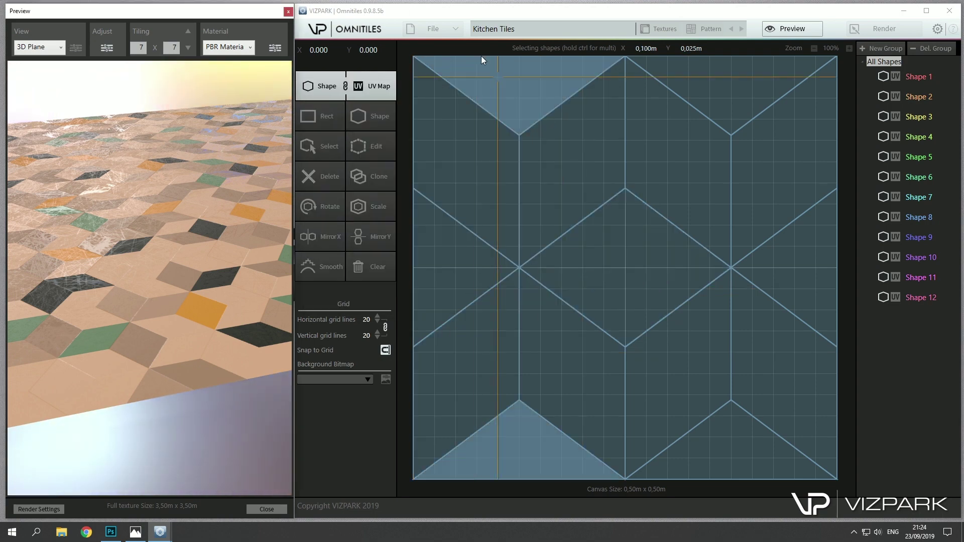
# Save the current settings as a preset and raise preview tiling to 14 x 14.
pyautogui.click(446, 30)
pyautogui.click(477, 60)
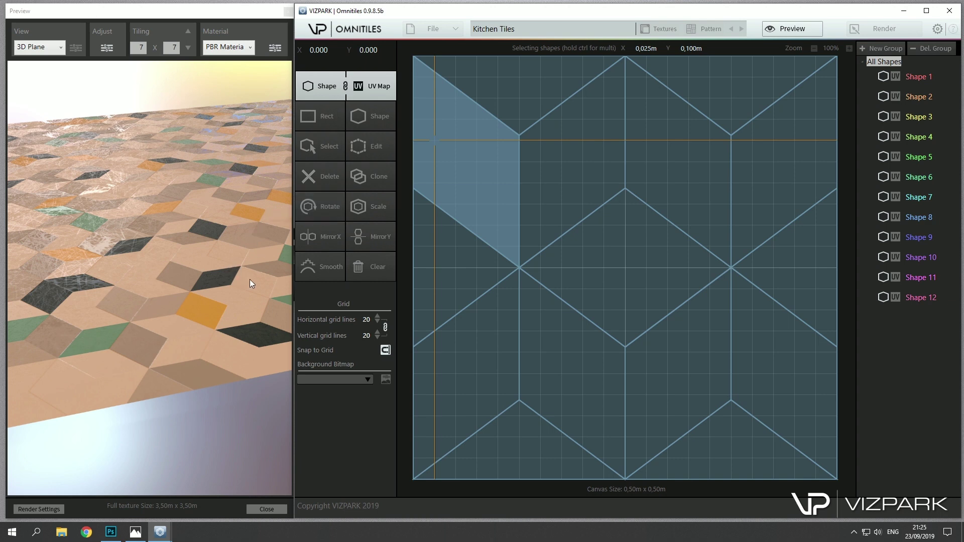
pyautogui.click(189, 31)
pyautogui.click(188, 31)
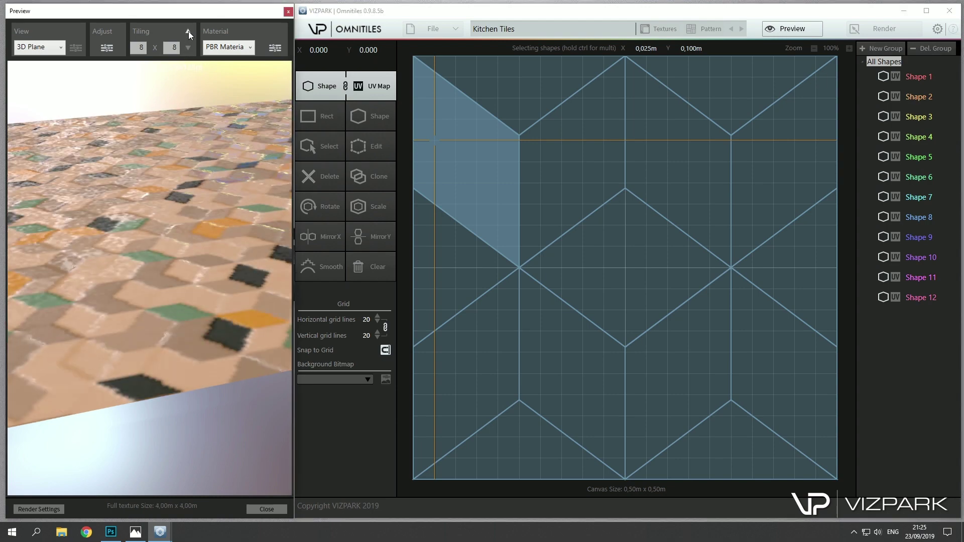
pyautogui.click(188, 31)
pyautogui.click(188, 31)
pyautogui.click(188, 31)
pyautogui.click(188, 31)
pyautogui.click(188, 31)
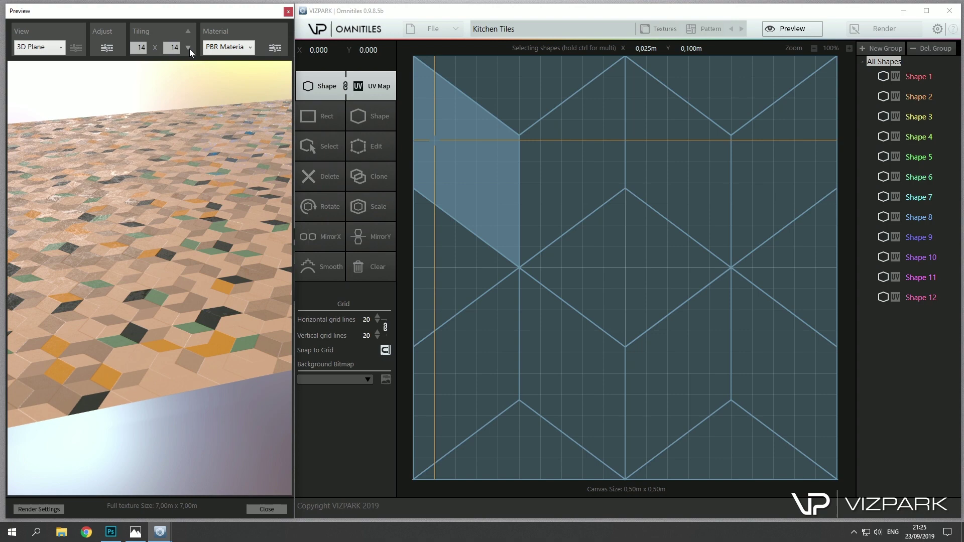
pyautogui.click(432, 28)
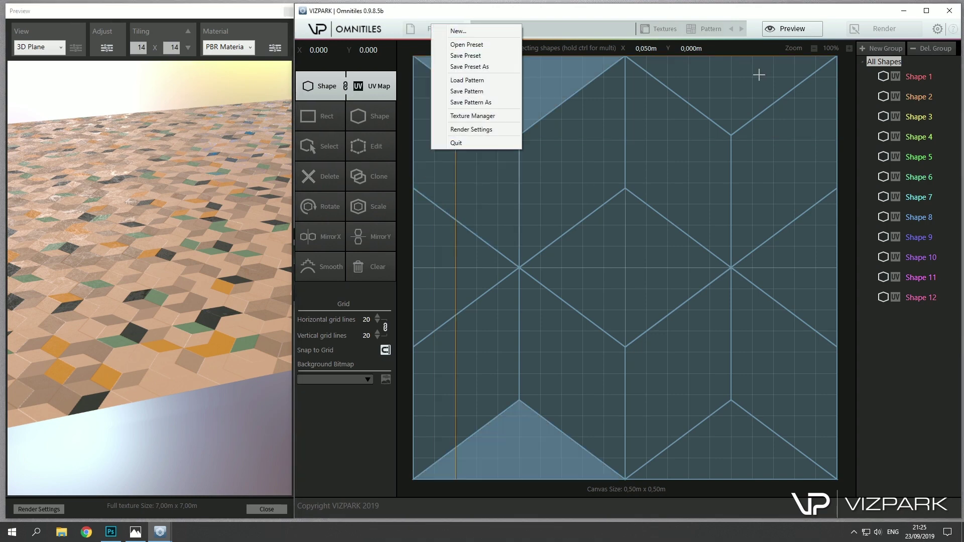
# Render the maps at 4096 resolution with output sent to Photoshop.
pyautogui.click(876, 28)
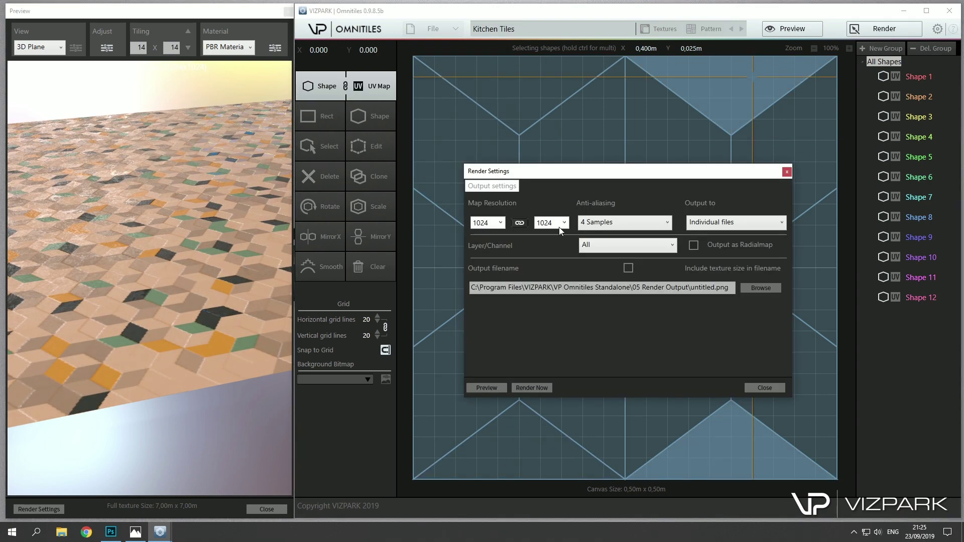
pyautogui.click(559, 227)
pyautogui.click(552, 276)
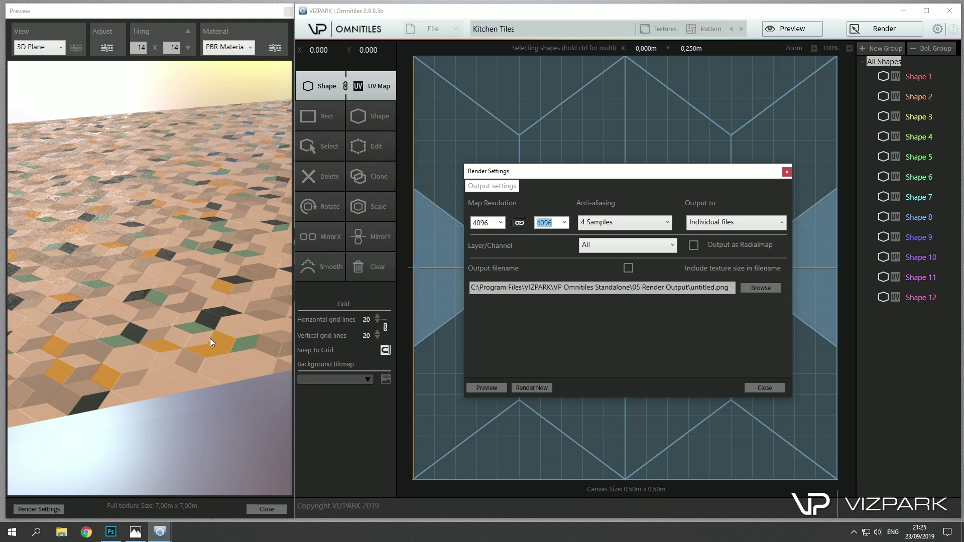
pyautogui.click(703, 228)
pyautogui.click(708, 246)
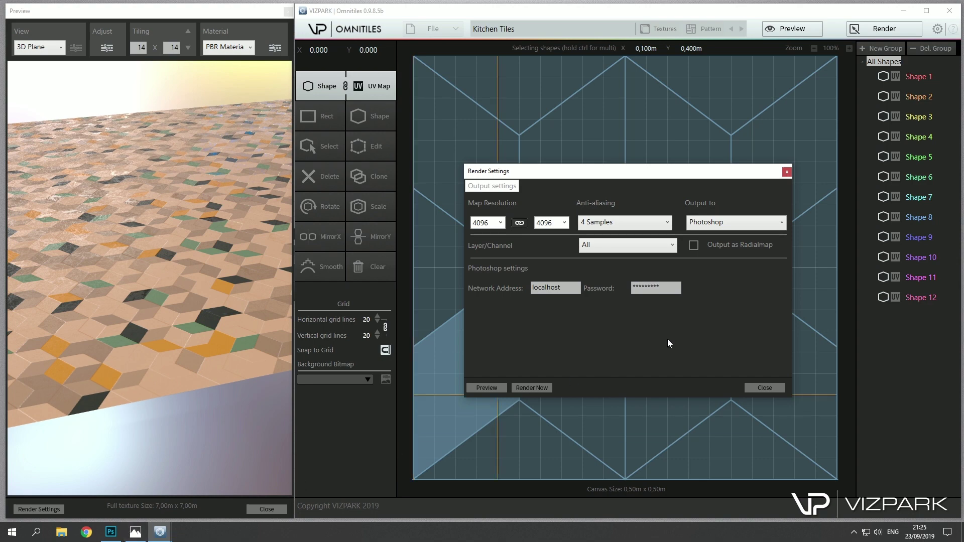
pyautogui.click(538, 390)
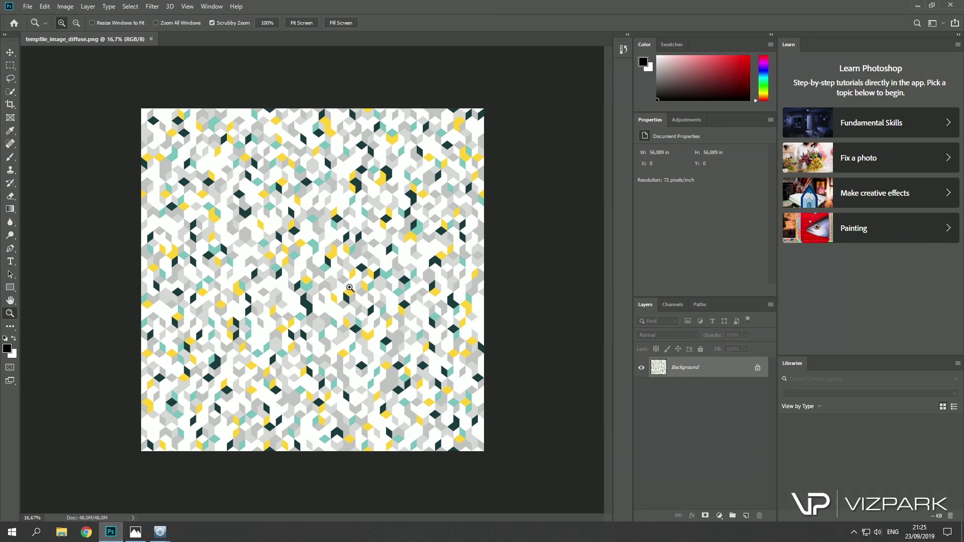
# Select the entire edge map and drag it into diffuse.png as Layer 1.
pyautogui.doubleClick(9, 314)
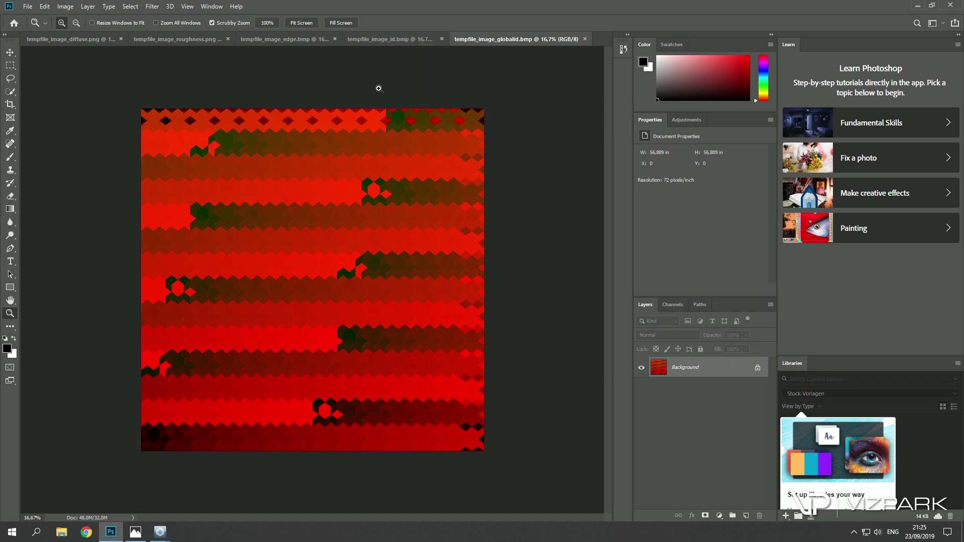
pyautogui.click(195, 37)
pyautogui.click(307, 40)
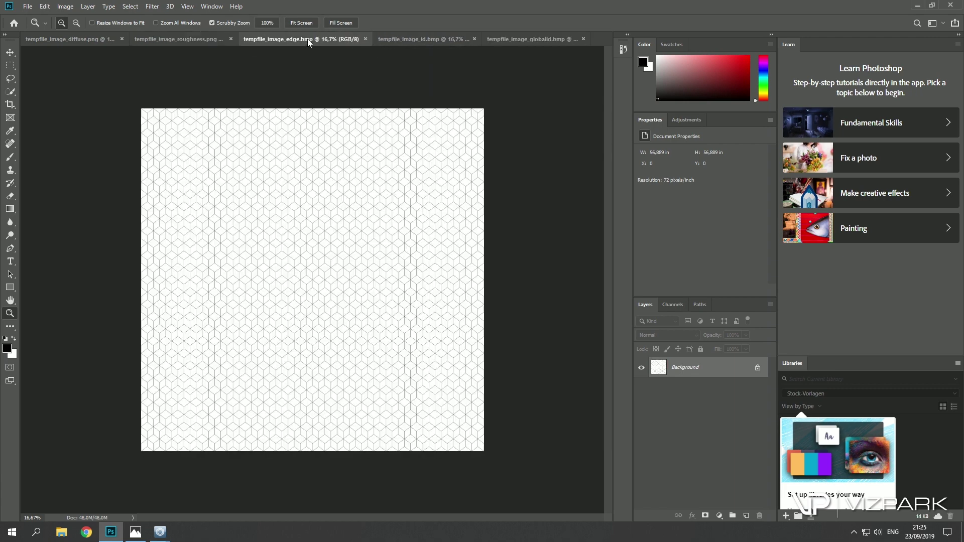
pyautogui.hotkey('ctrl', 'a')
pyautogui.moveTo(417, 164); pyautogui.dragTo(380, 176)
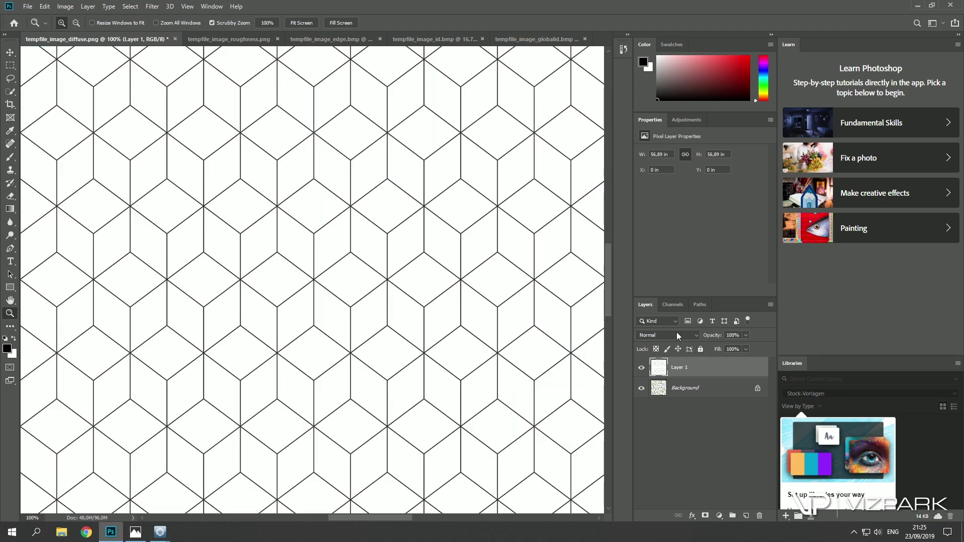
# Blend Layer 1 with Linear Burn, inspect the outlines up close, then show roughness.png.
pyautogui.click(676, 333)
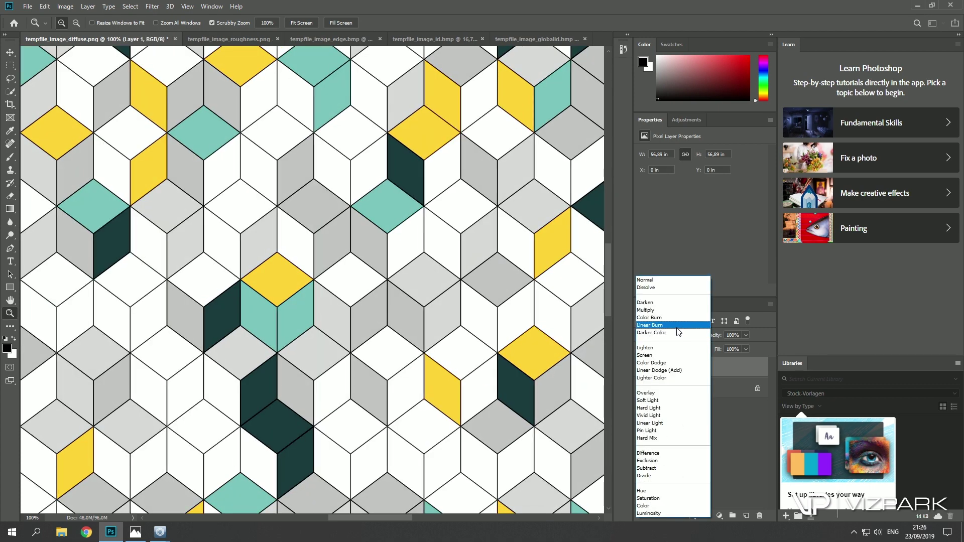
pyautogui.click(676, 326)
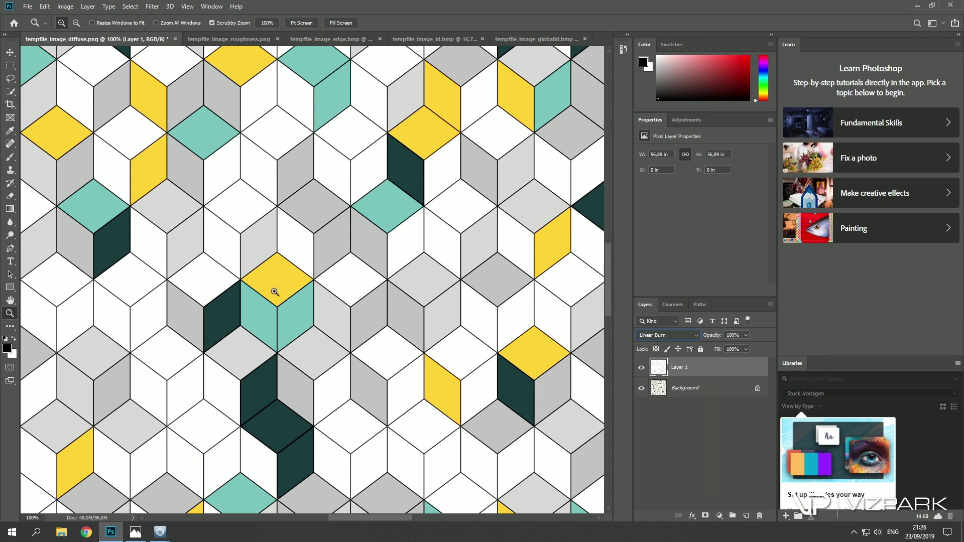
pyautogui.click(331, 270)
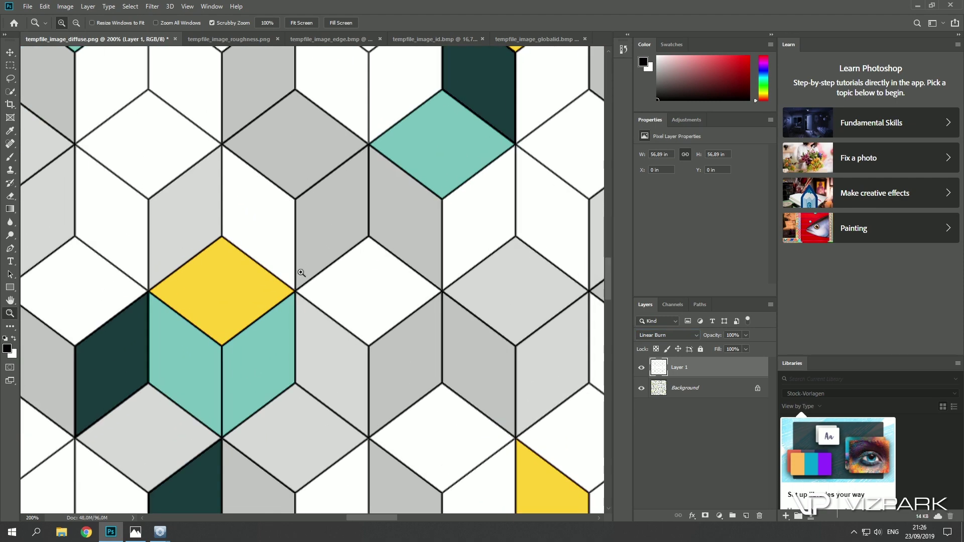
pyautogui.scroll(-10, 302, 272)
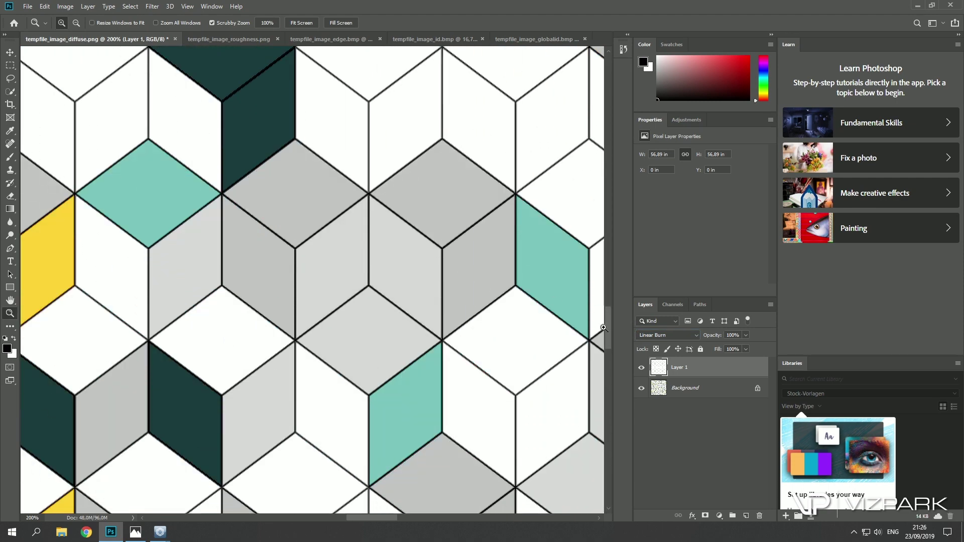
pyautogui.moveTo(603, 327); pyautogui.dragTo(608, 147)
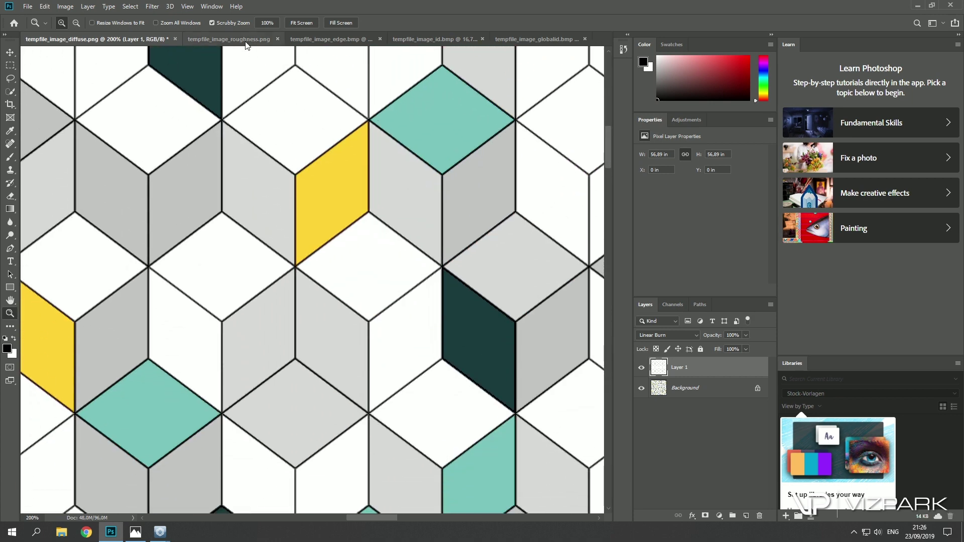
pyautogui.click(245, 41)
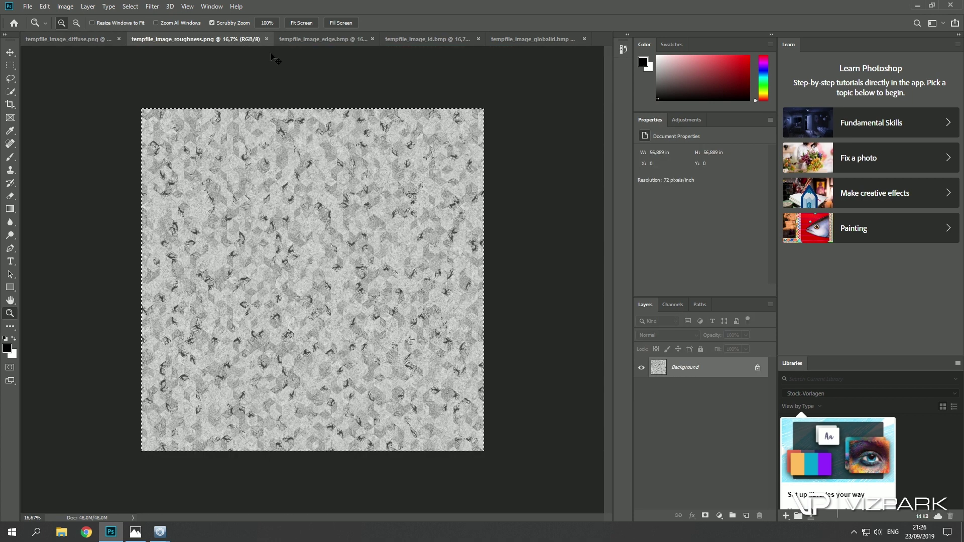
# Paste the roughness texture into diffuse.png as Layer 2, set to Darken at 8% fill.
pyautogui.click(94, 38)
pyautogui.hotkey('ctrl', 'v')
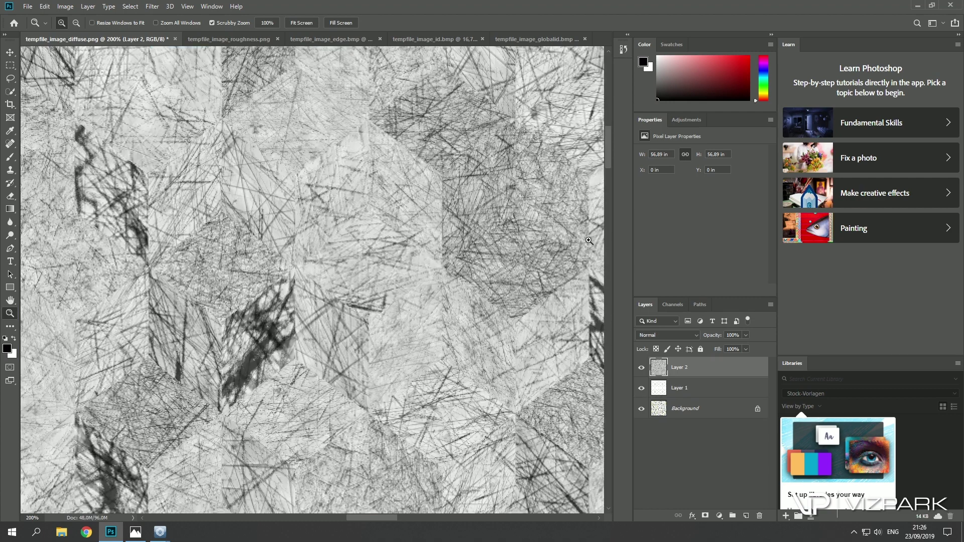
pyautogui.click(667, 334)
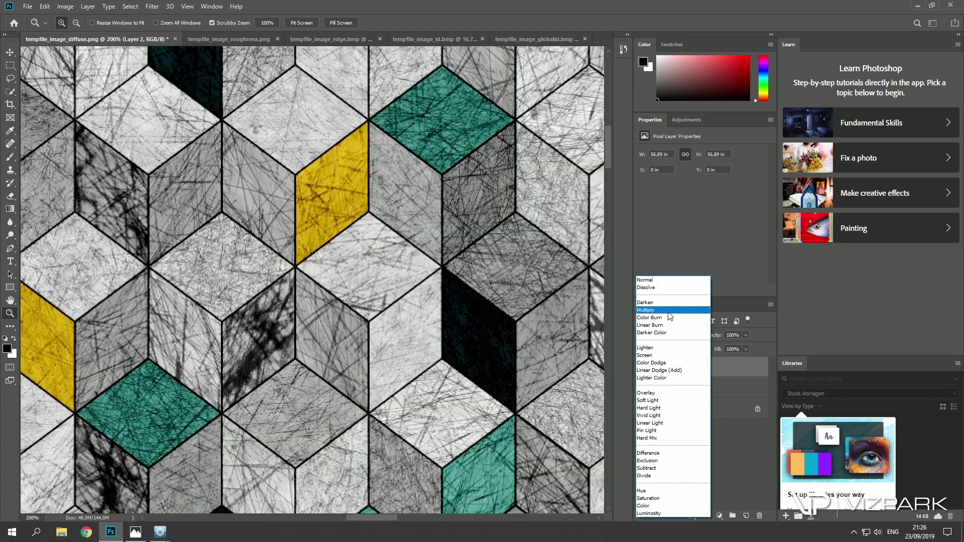
pyautogui.click(668, 304)
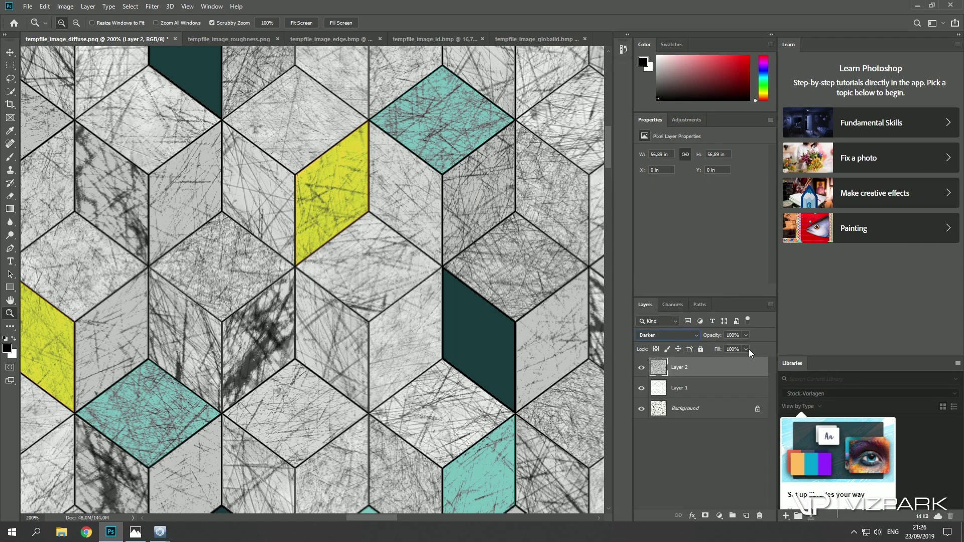
pyautogui.click(705, 363)
pyautogui.moveTo(720, 359); pyautogui.dragTo(709, 362)
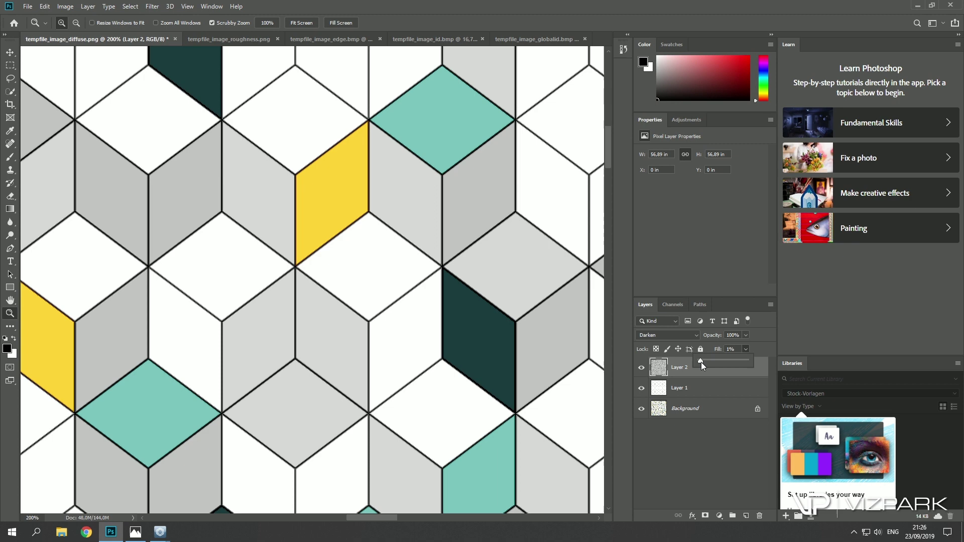
pyautogui.moveTo(702, 363); pyautogui.dragTo(703, 363)
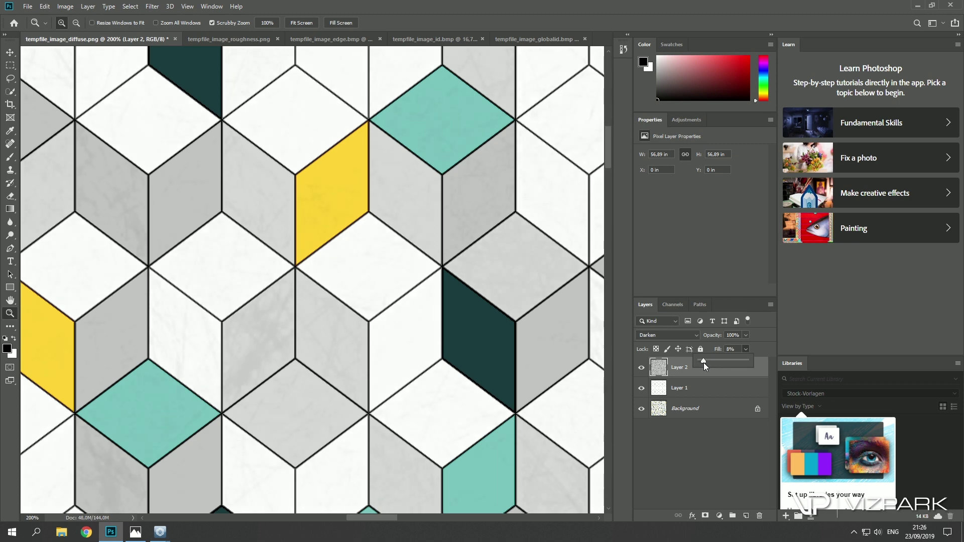
# Zoom out to review the faint scratches across the diffuse map.
pyautogui.scroll(-6, 560, 323)
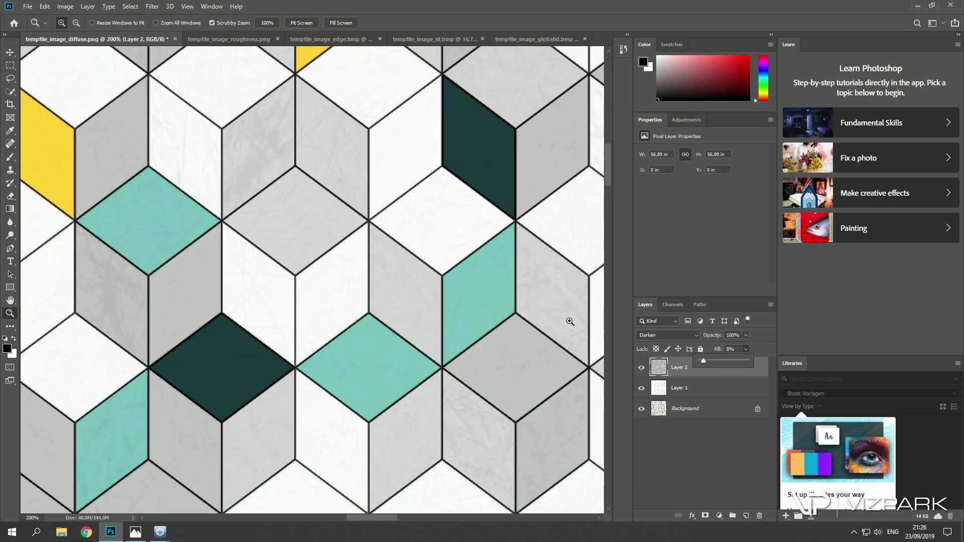
pyautogui.scroll(-10, 542, 318)
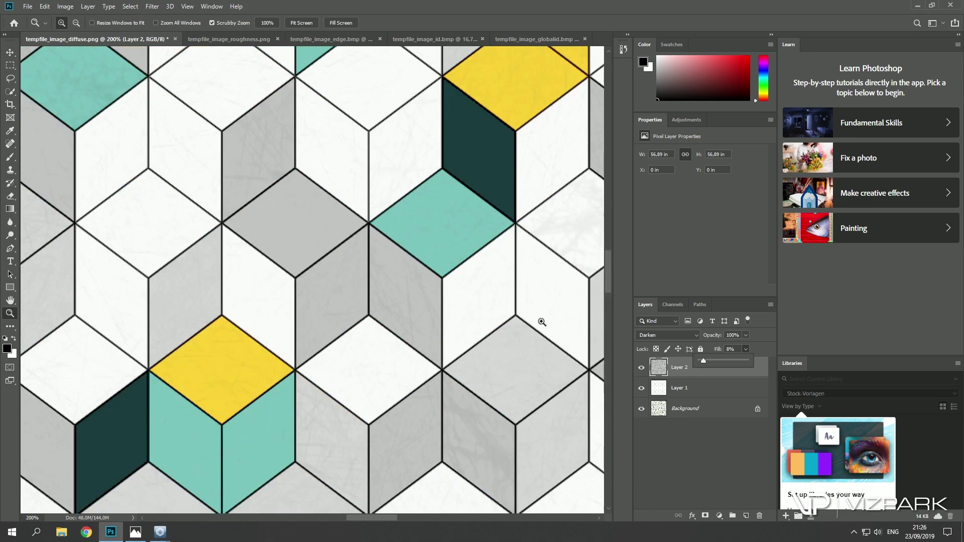
pyautogui.scroll(10, 551, 314)
pyautogui.scroll(-3, 561, 295)
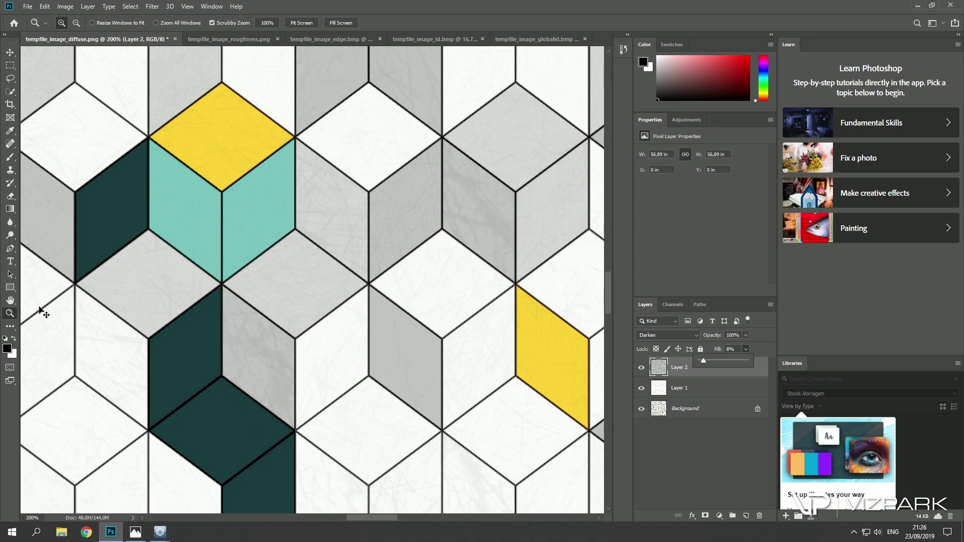
pyautogui.scroll(-4, 40, 311)
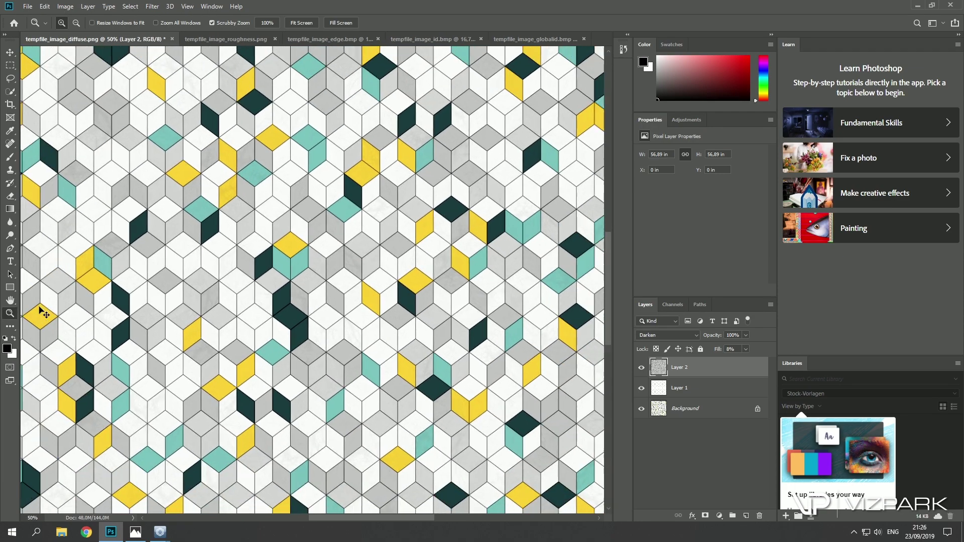
pyautogui.scroll(-1, 40, 312)
pyautogui.scroll(-1, 41, 312)
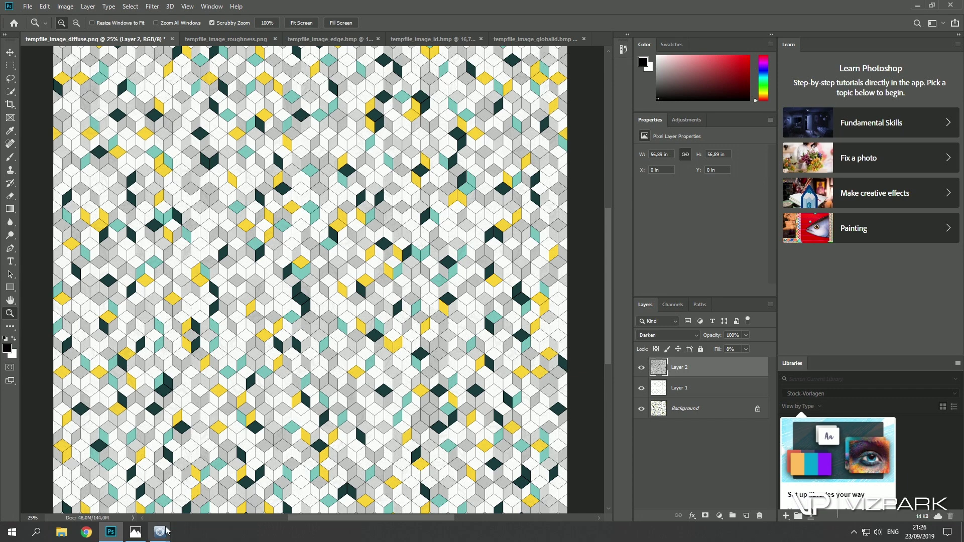
# Return from the Material Setup window to the main Omnitiles window via the taskbar.
pyautogui.moveTo(166, 531)
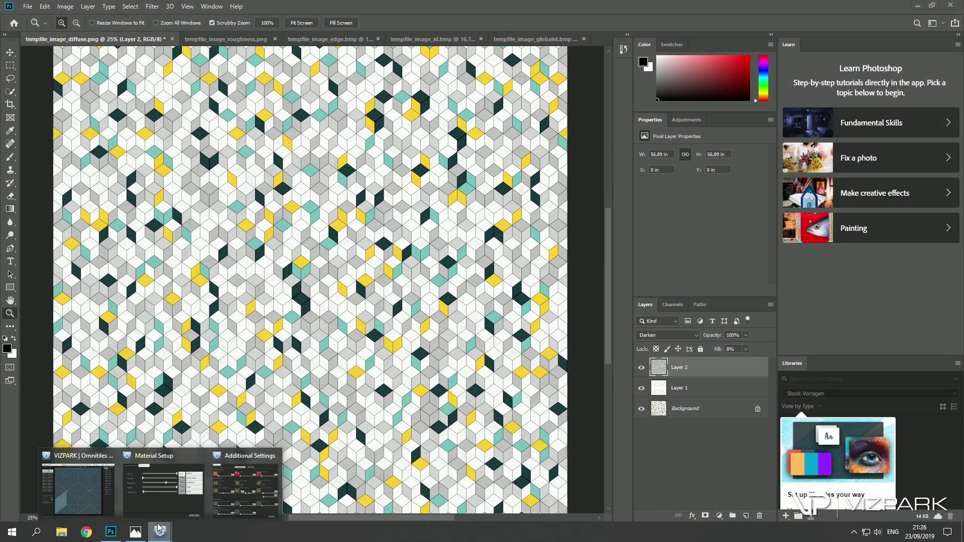
pyautogui.click(163, 485)
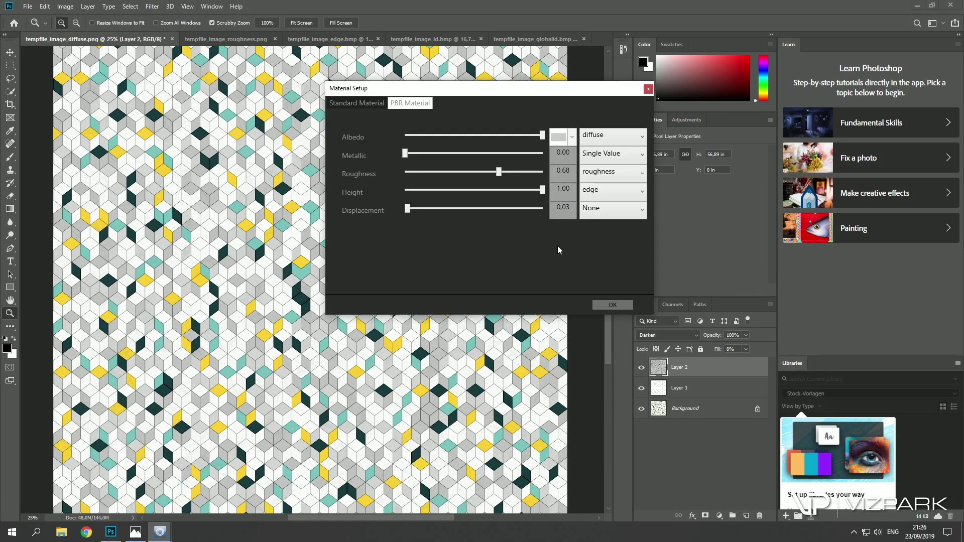
pyautogui.click(159, 532)
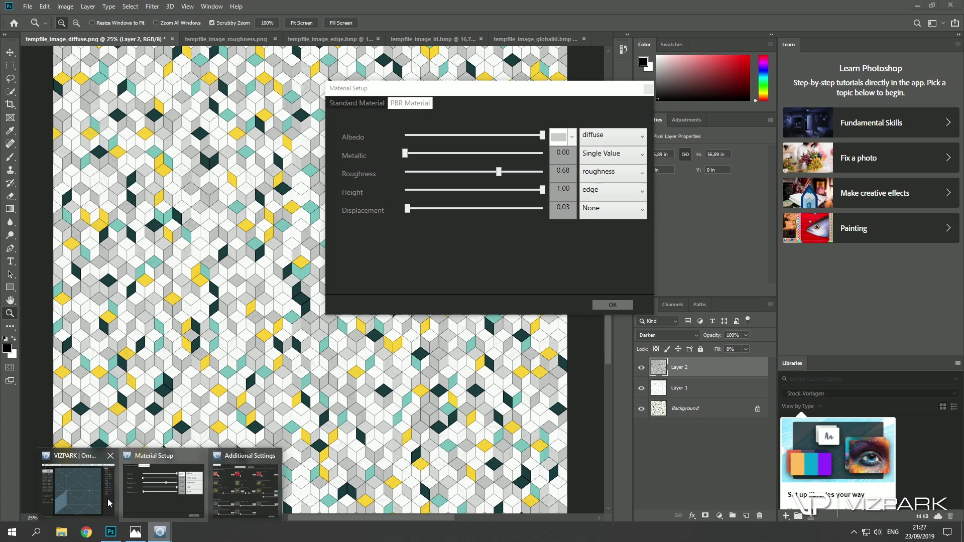
pyautogui.click(108, 503)
# Show the 3D preview and orbit the glossy Kitchen Tiles cube floor to view it from two angles.
pyautogui.click(792, 28)
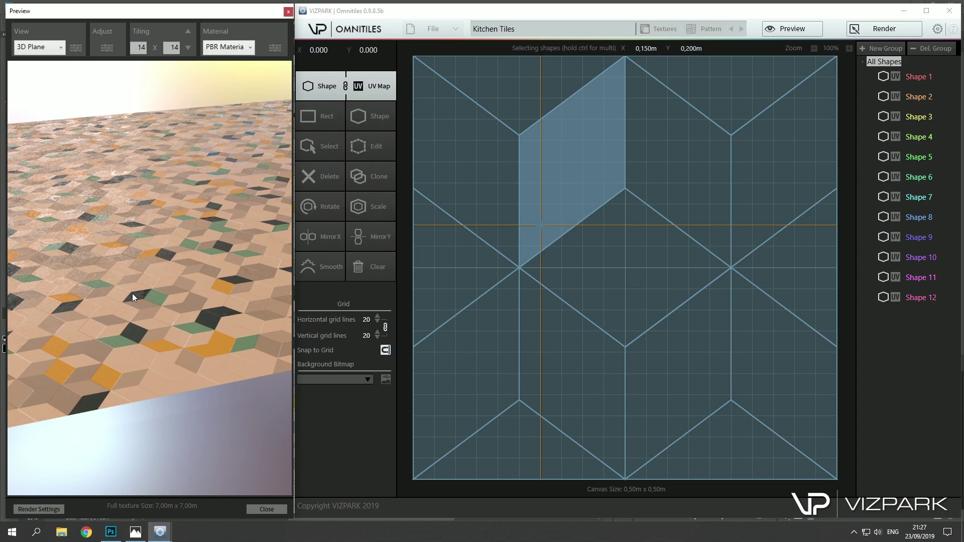
pyautogui.moveTo(132, 293); pyautogui.dragTo(215, 303)
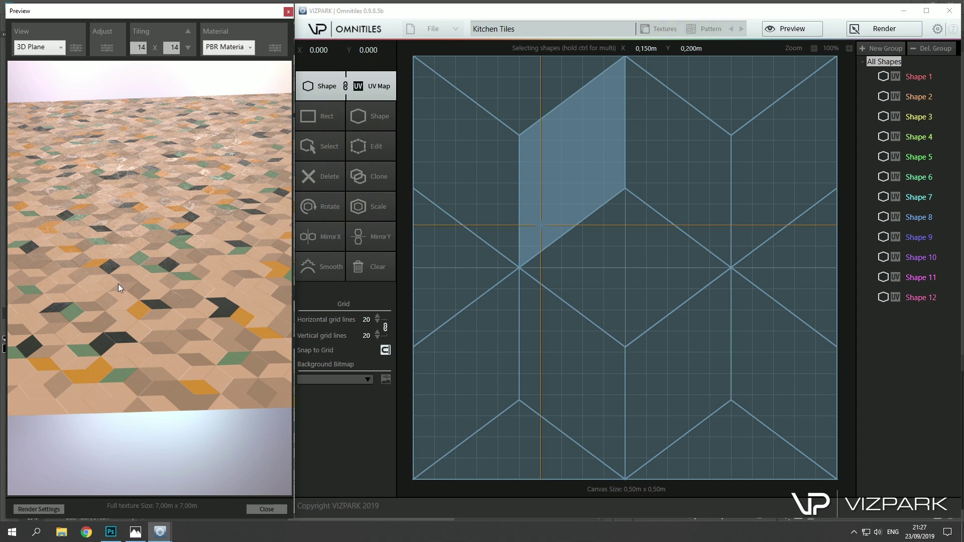
pyautogui.moveTo(118, 284); pyautogui.dragTo(233, 298)
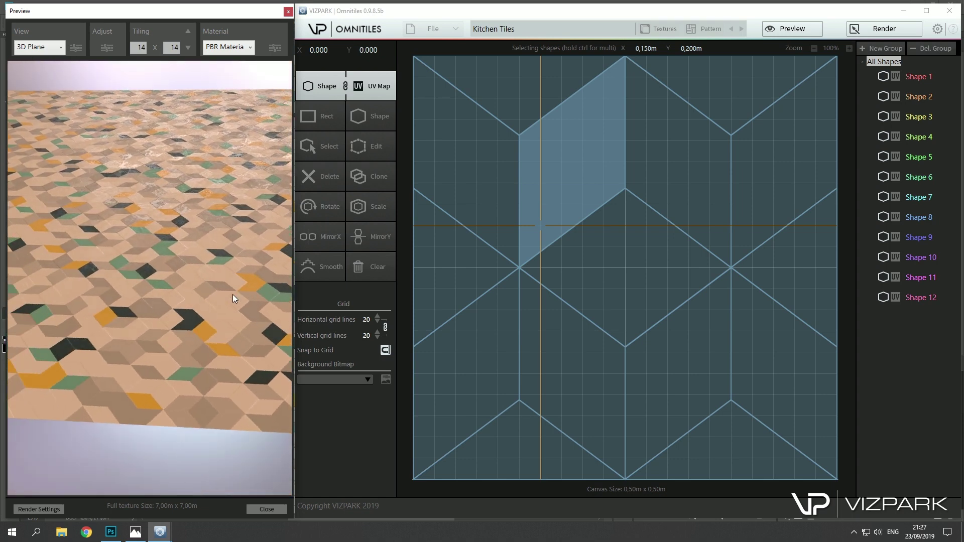